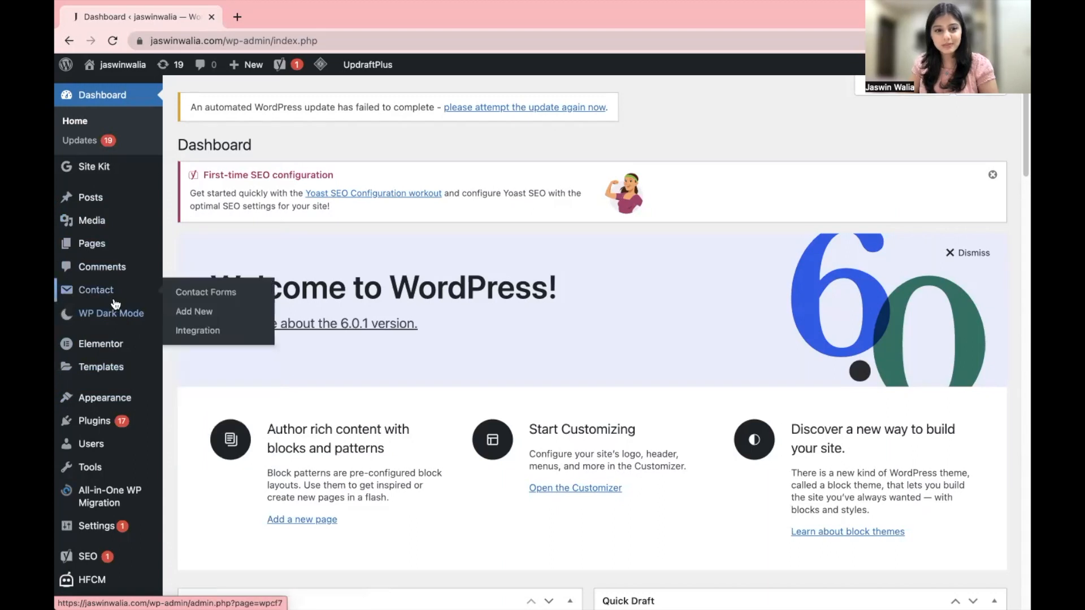
# - Open the contact forms list and copy the first form's shortcode, [contact-form-7 id="449" title="Contact form 1"]
pyautogui.click(234, 294)
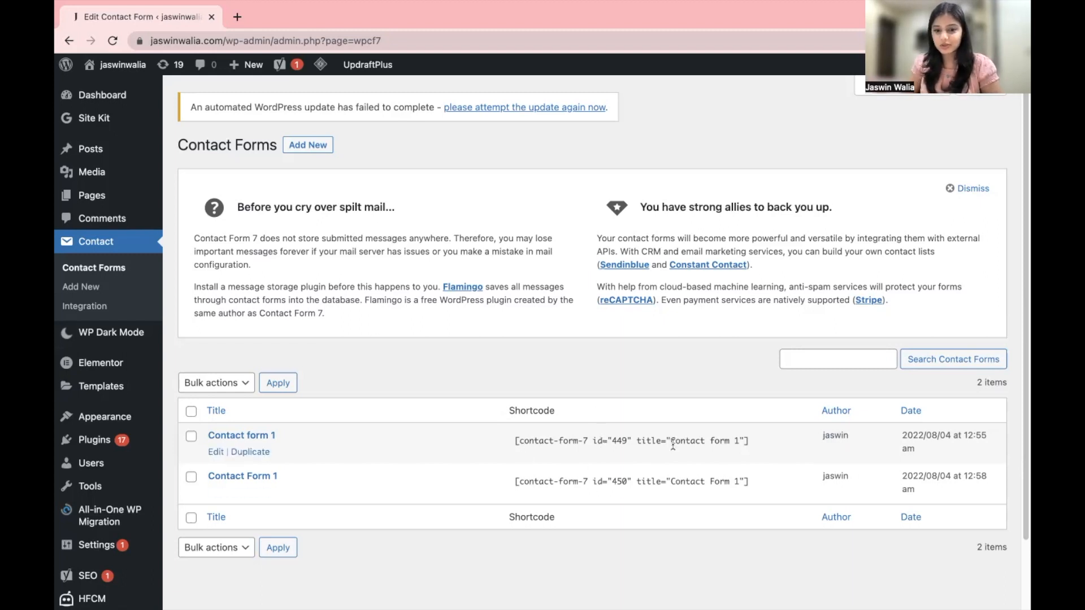
pyautogui.moveTo(516, 440); pyautogui.dragTo(766, 440)
pyautogui.hotkey('ctrl', 'c')
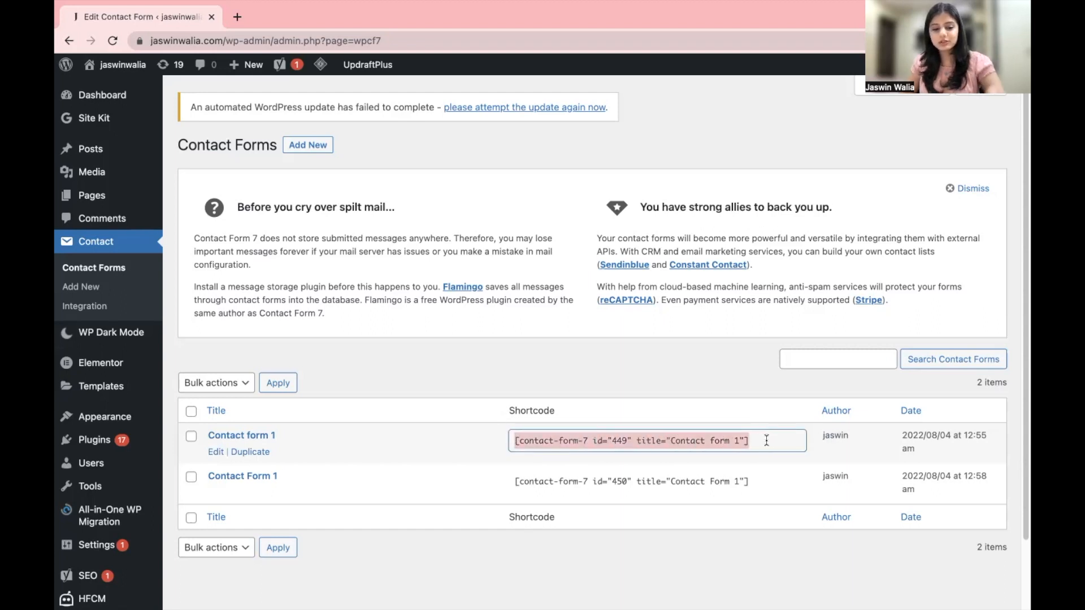
pyautogui.click(426, 363)
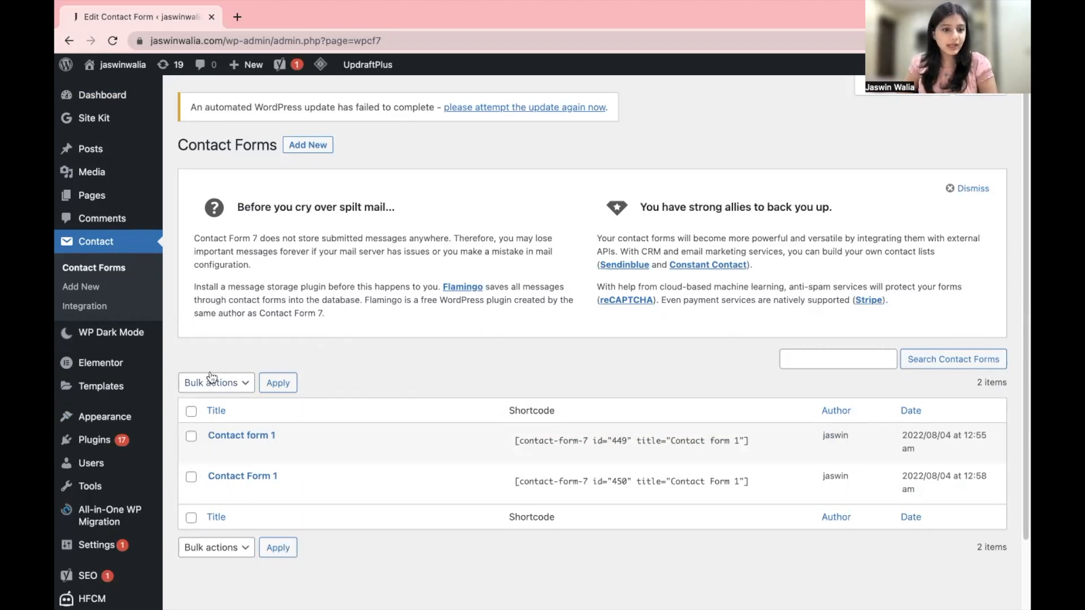
# - Open the Contact page from the list of all pages for editing with Elementor
pyautogui.moveTo(90, 196)
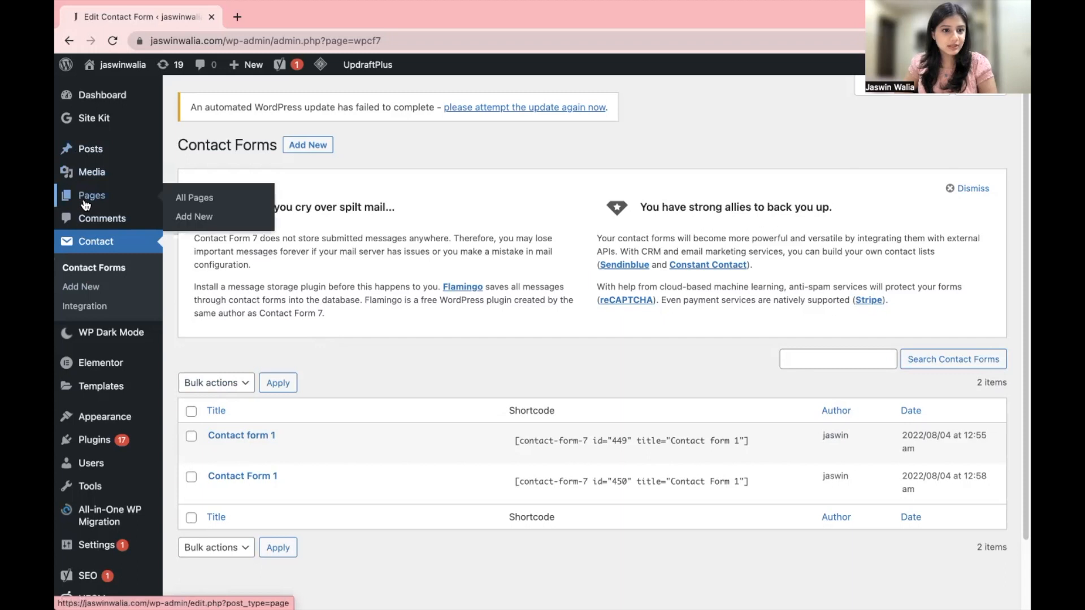
pyautogui.click(194, 197)
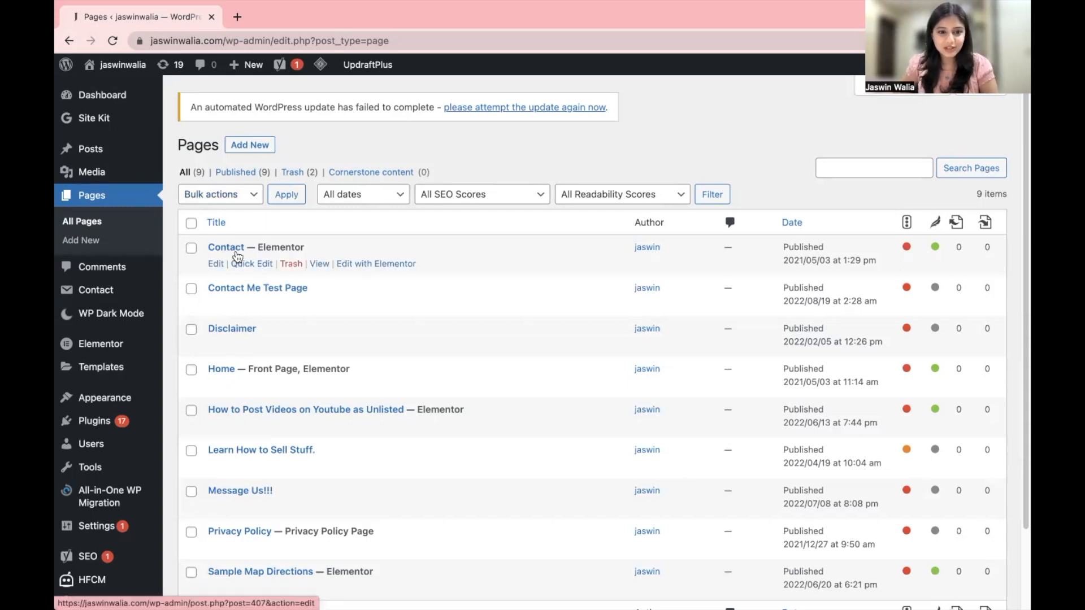
pyautogui.click(361, 265)
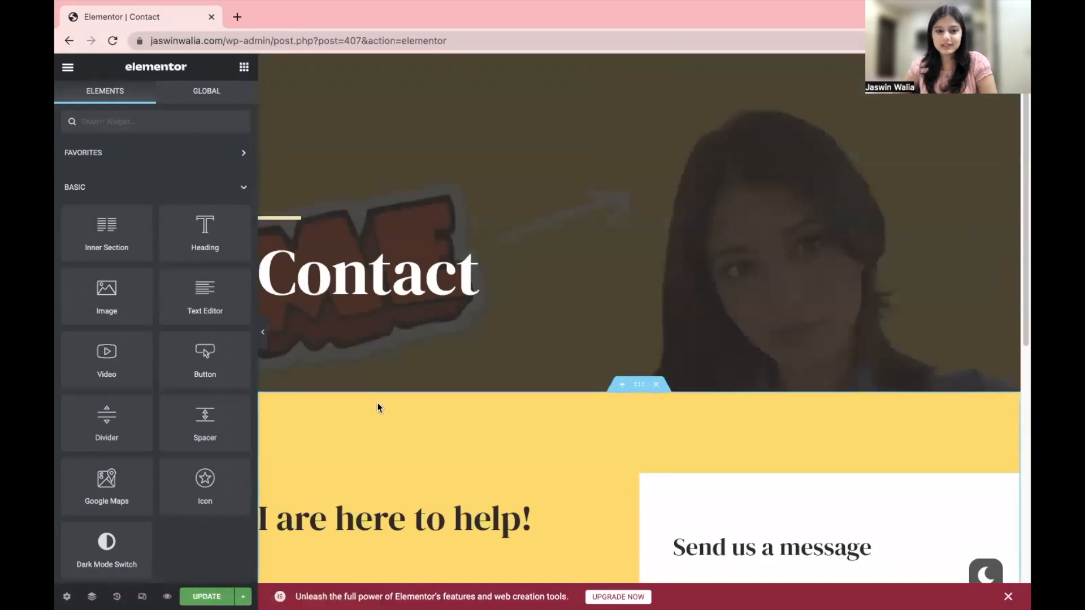
# - Examine the Contact page's layout from the banner down to the map for a place to put the form
pyautogui.scroll(-5, 378, 402)
pyautogui.scroll(-3, 379, 407)
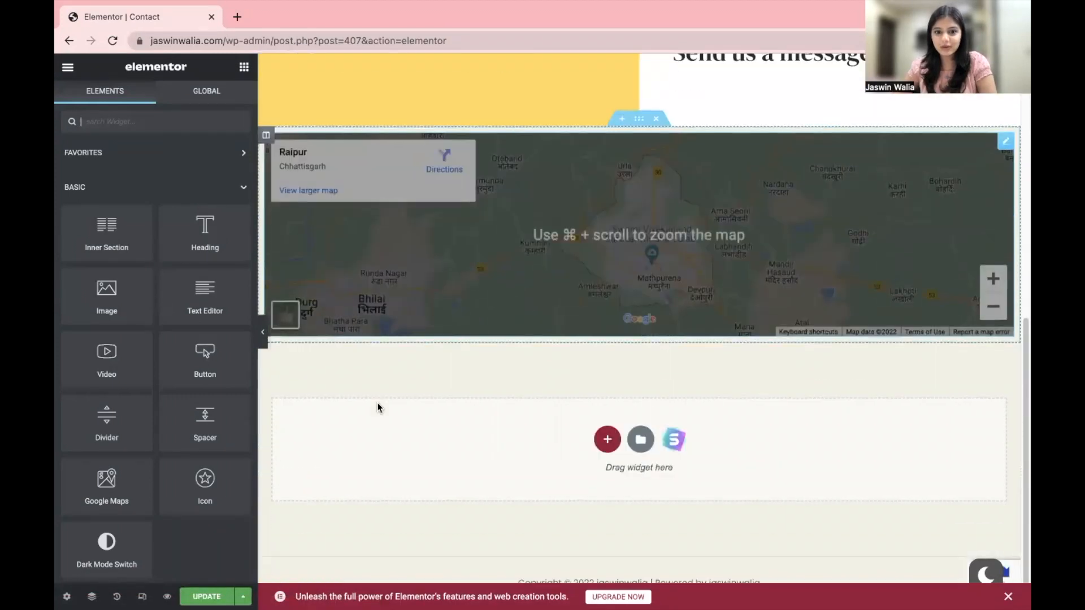
pyautogui.scroll(7, 377, 407)
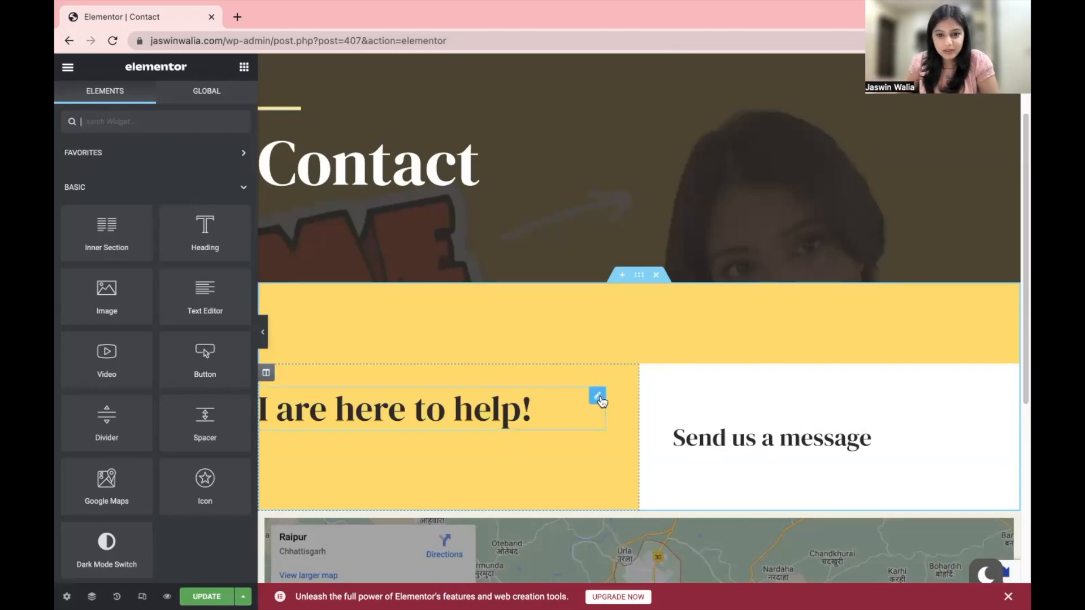
pyautogui.scroll(-7, 504, 378)
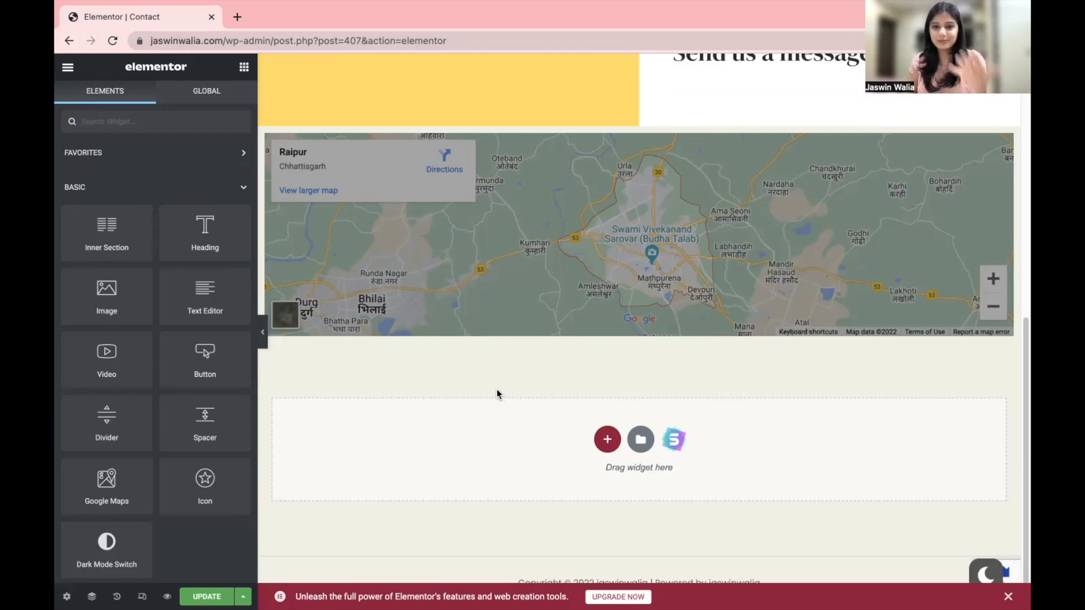
pyautogui.scroll(3, 496, 388)
pyautogui.scroll(5, 497, 388)
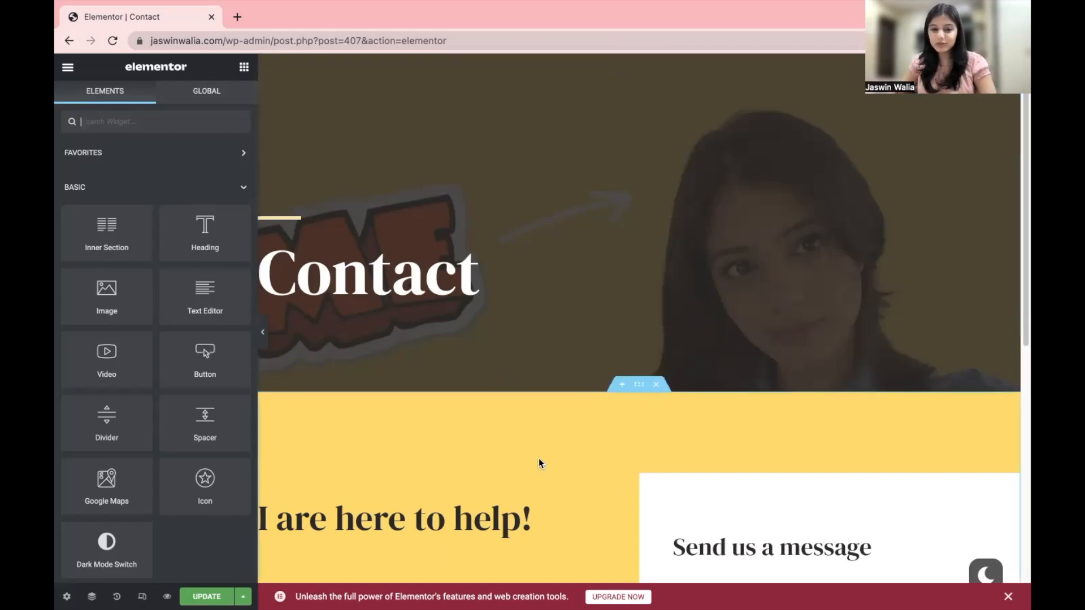
pyautogui.scroll(-3, 538, 458)
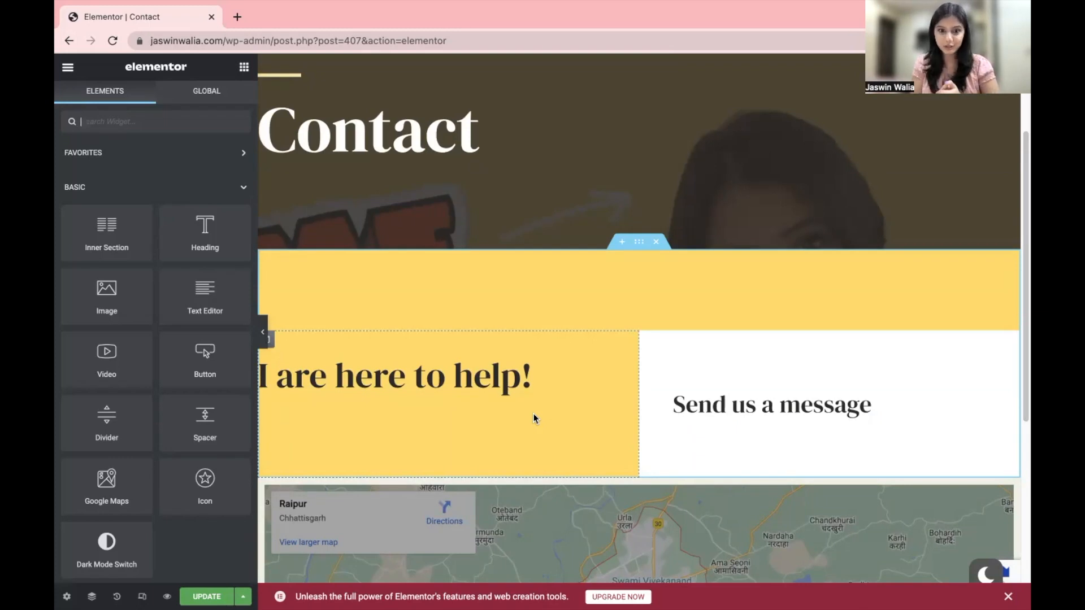
pyautogui.scroll(-2, 533, 414)
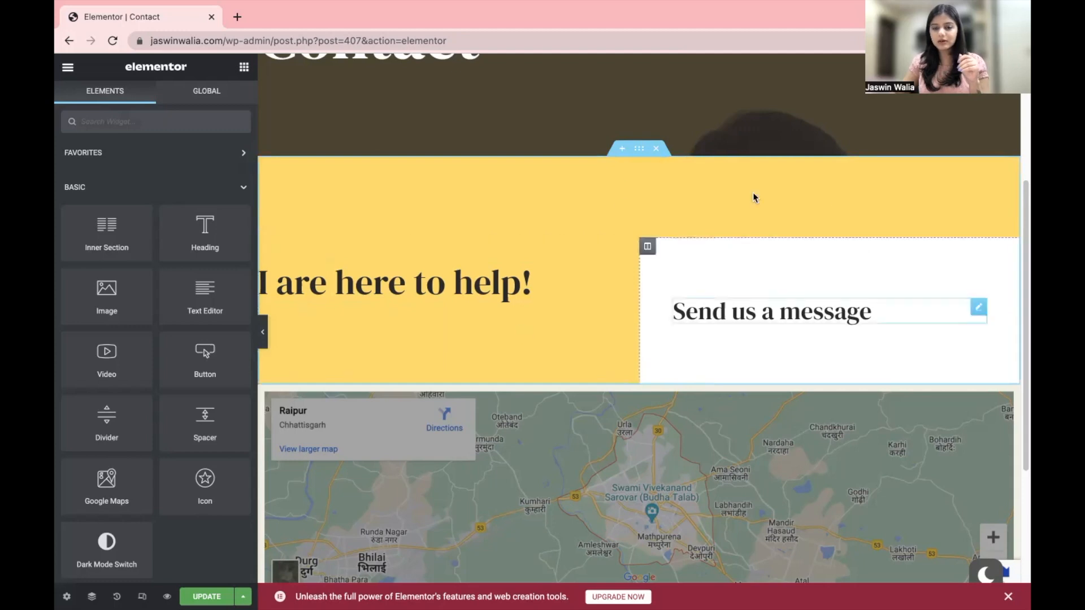
pyautogui.scroll(4, 470, 337)
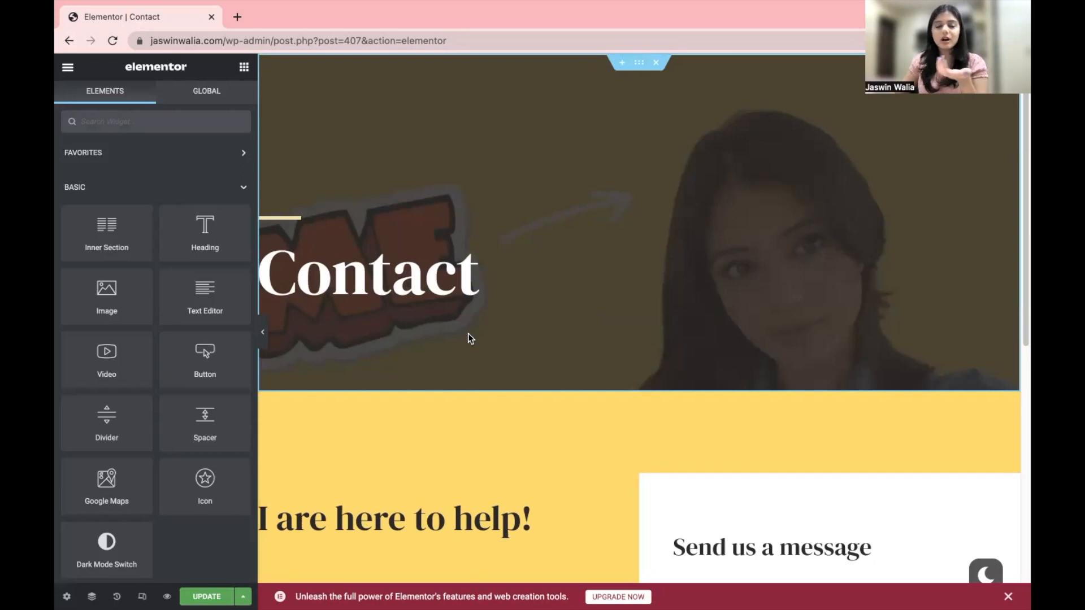
# - Insert a single-column section between the Contact banner and the yellow "I are here to help!" section
pyautogui.scroll(-3, 461, 310)
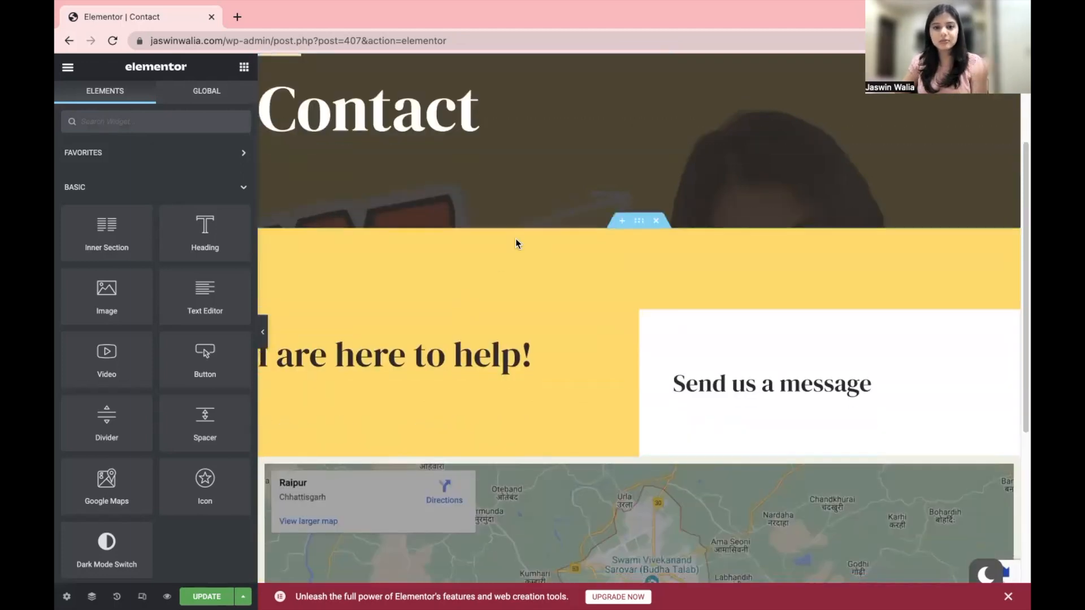
pyautogui.click(621, 223)
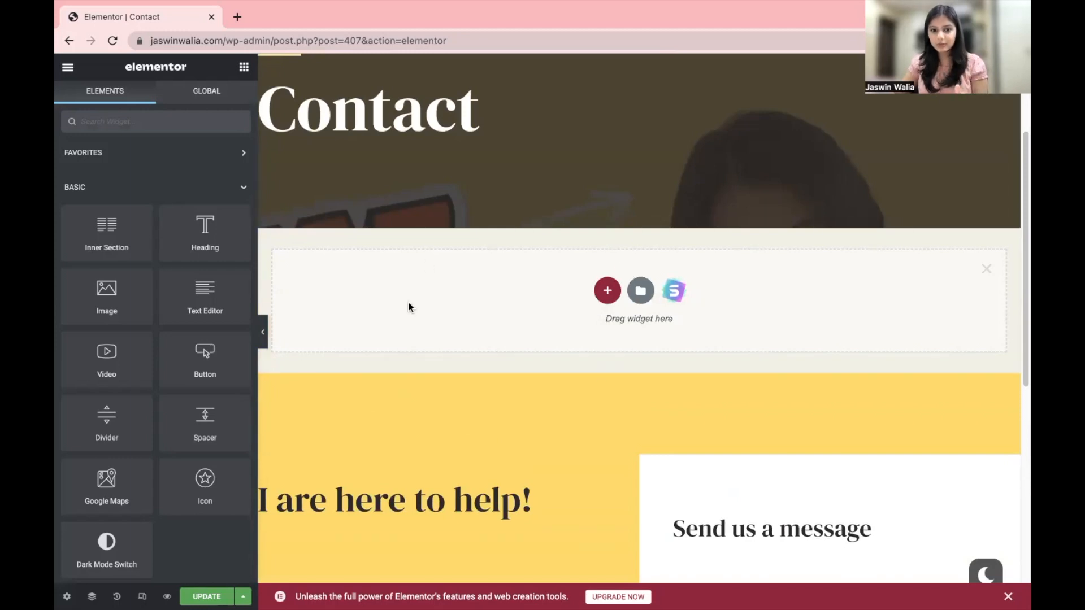
pyautogui.click(607, 290)
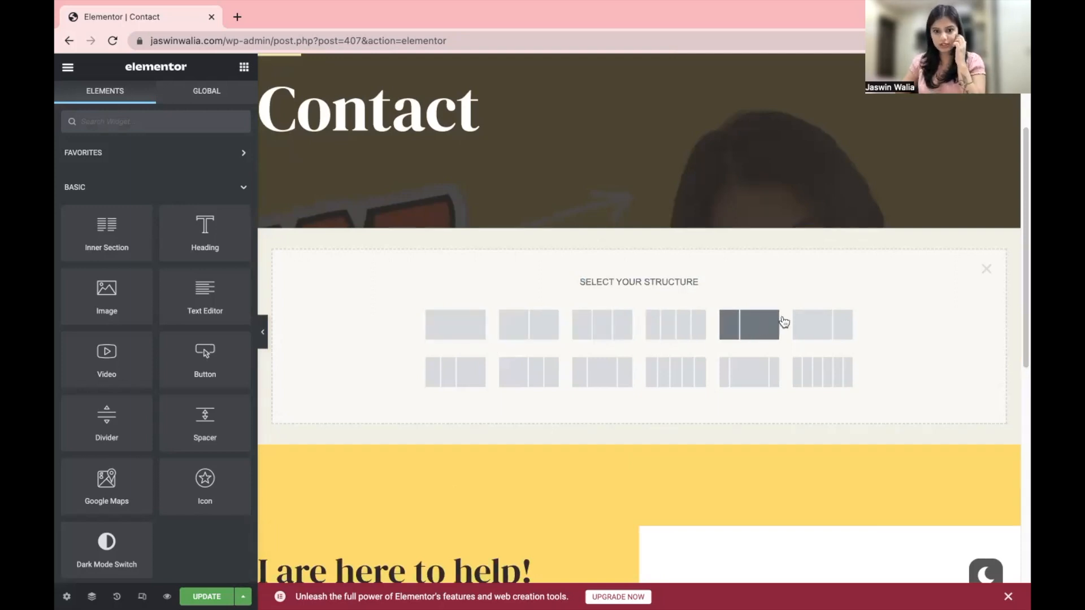
pyautogui.click(452, 336)
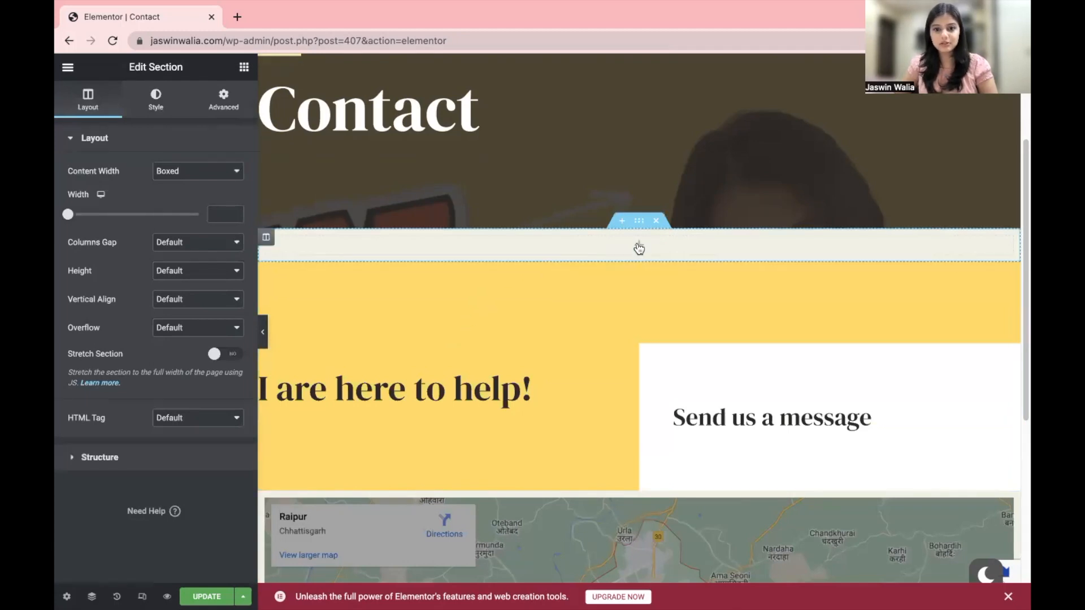
# - Find the HTML widget and add it to the empty section below the Contact banner
pyautogui.click(638, 249)
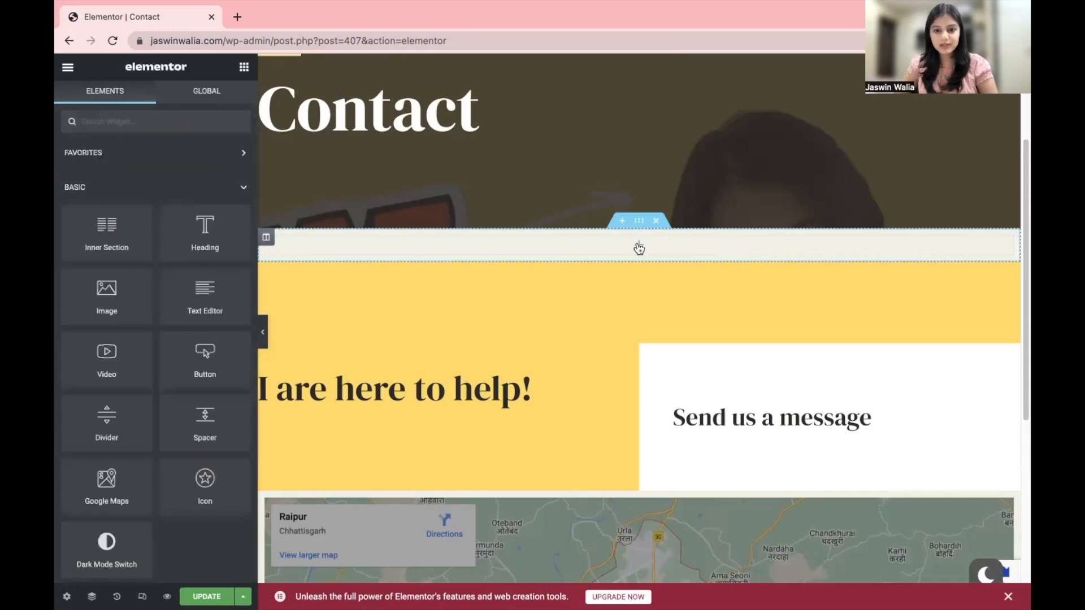
pyautogui.click(113, 124)
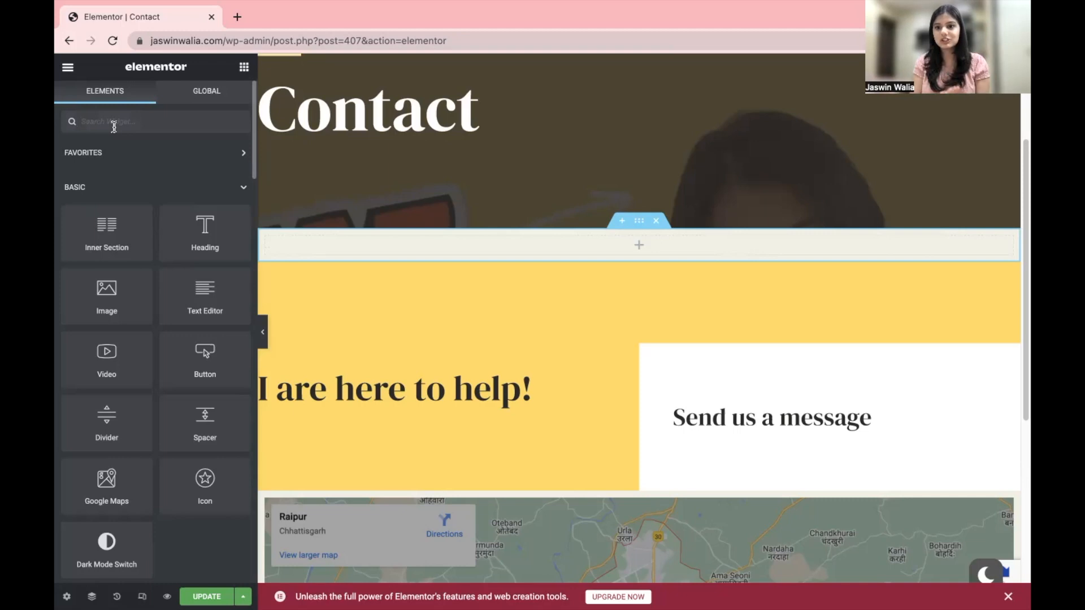
pyautogui.write('html')
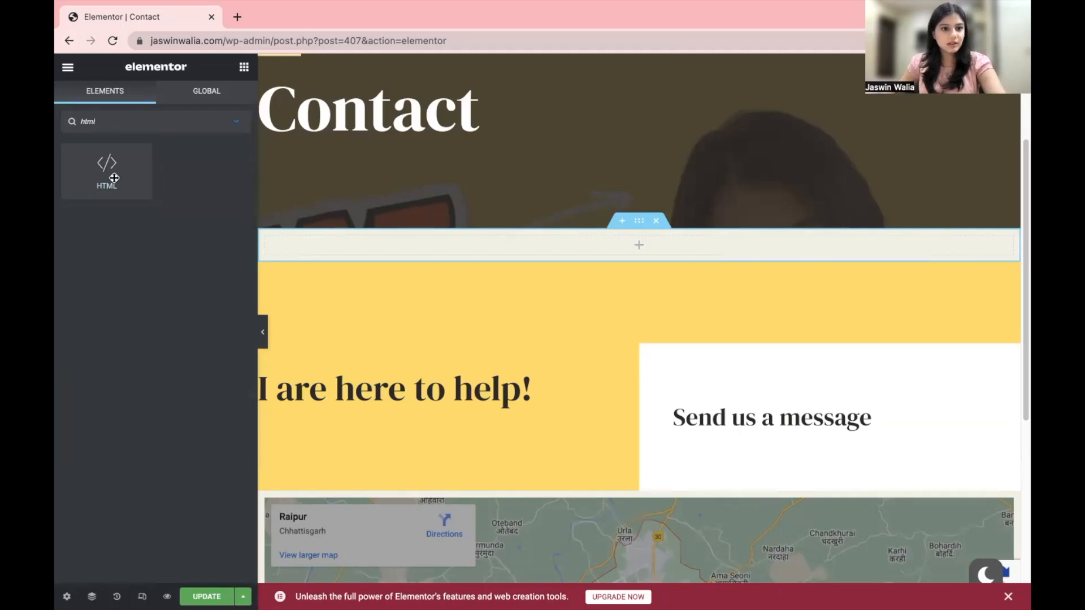
pyautogui.moveTo(106, 169); pyautogui.dragTo(584, 235)
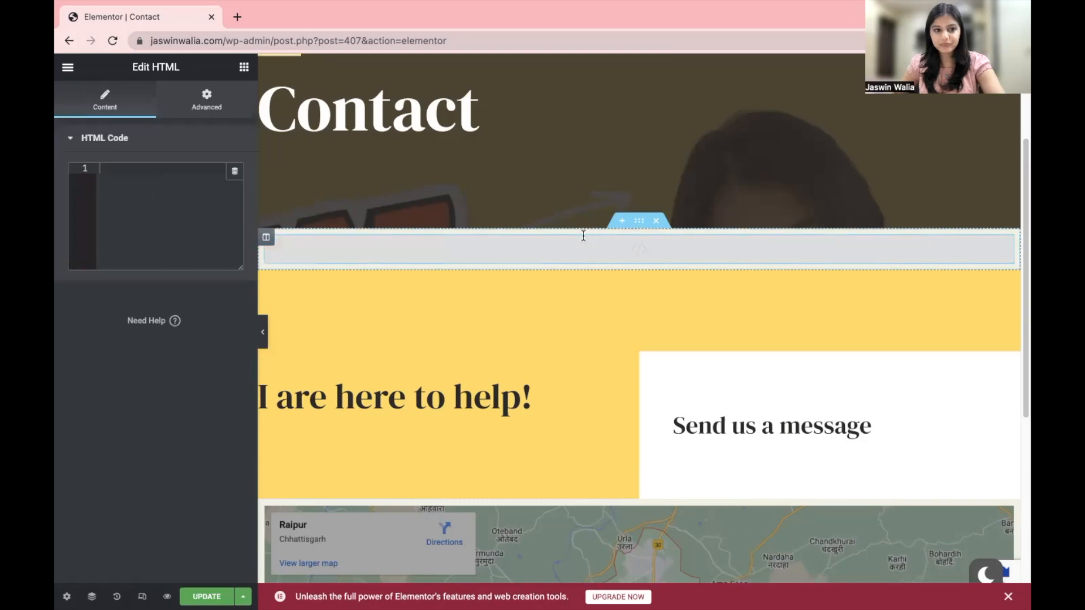
# - Paste the shortcode [contact-form-7 id="449" title="Contact form 1"] as the widget's HTML code and update the page
pyautogui.click(121, 172)
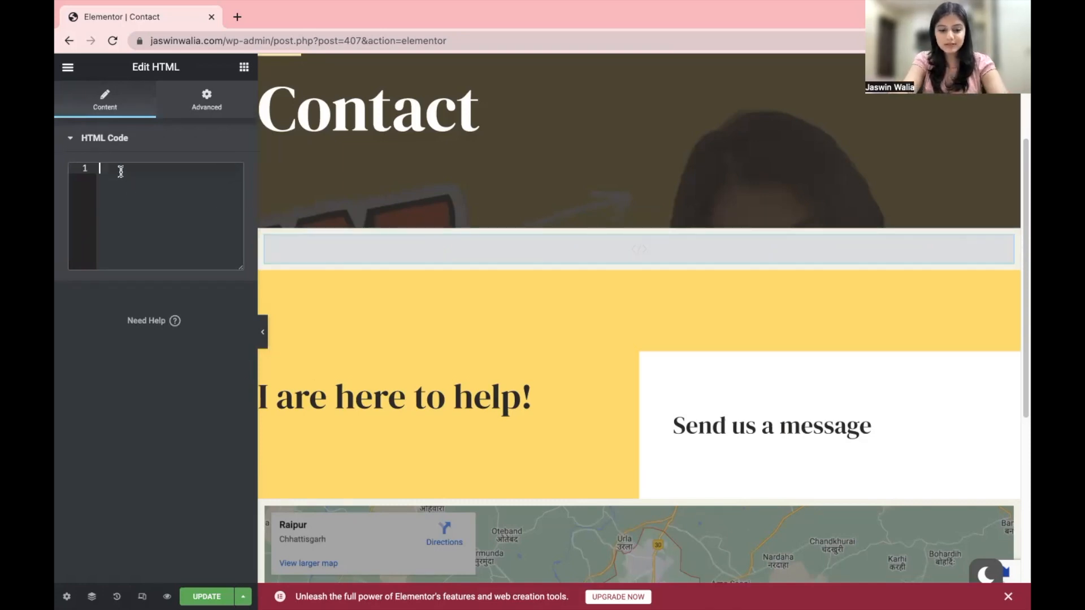
pyautogui.hotkey('ctrl', 'v')
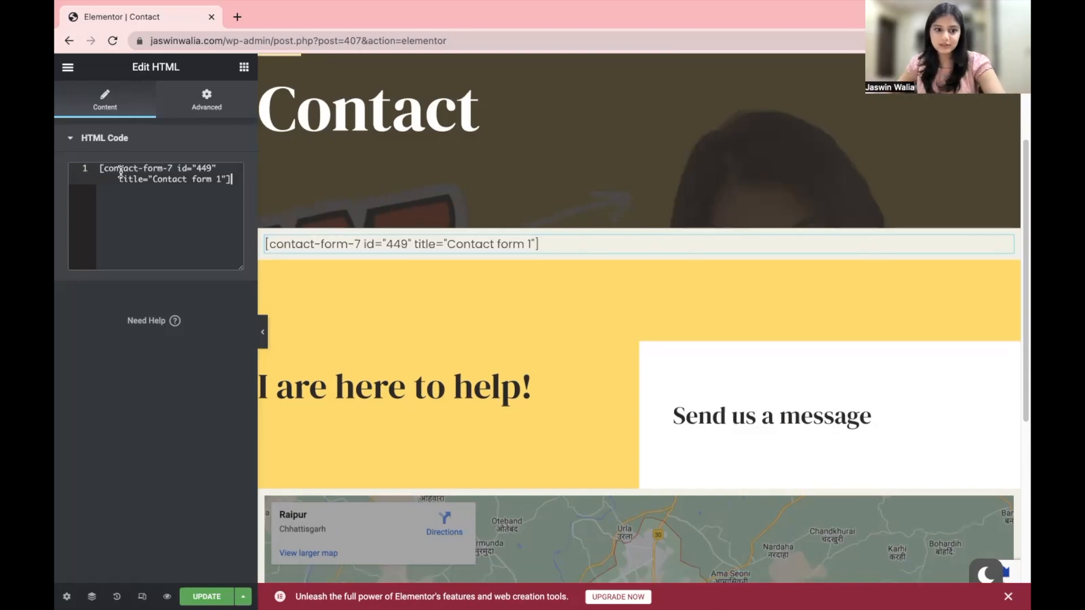
pyautogui.click(205, 592)
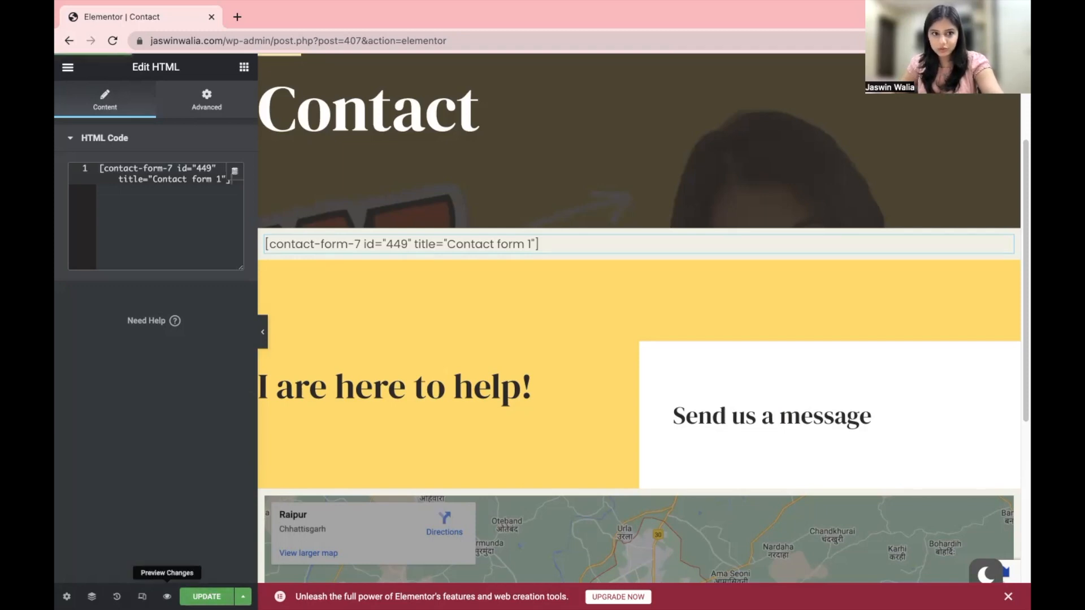
# - Preview the Contact page and check the contact form from its name field down to the map
pyautogui.click(166, 596)
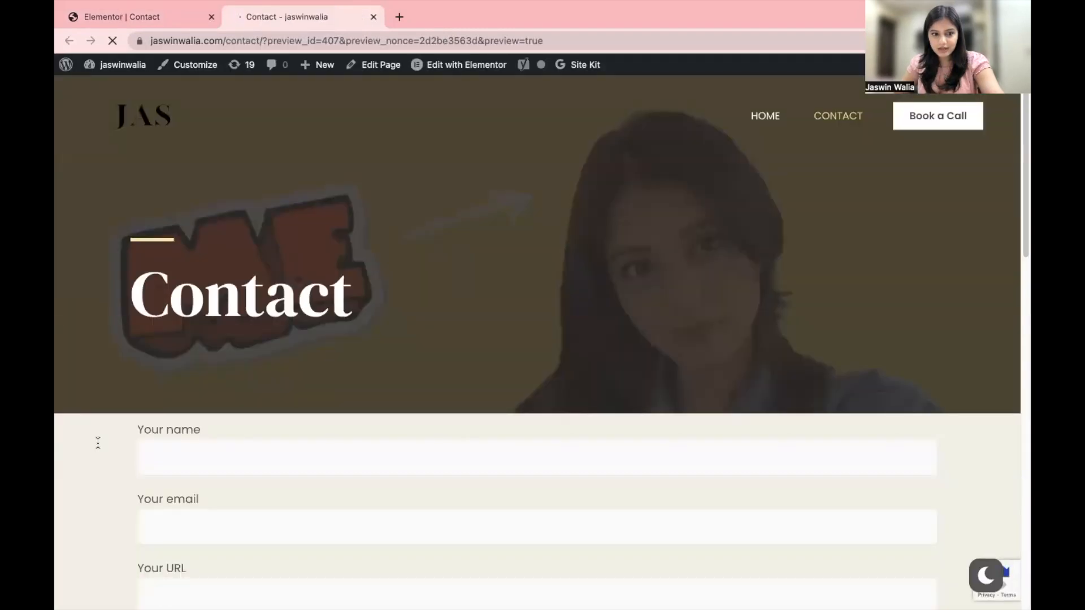
pyautogui.scroll(-15, 182, 455)
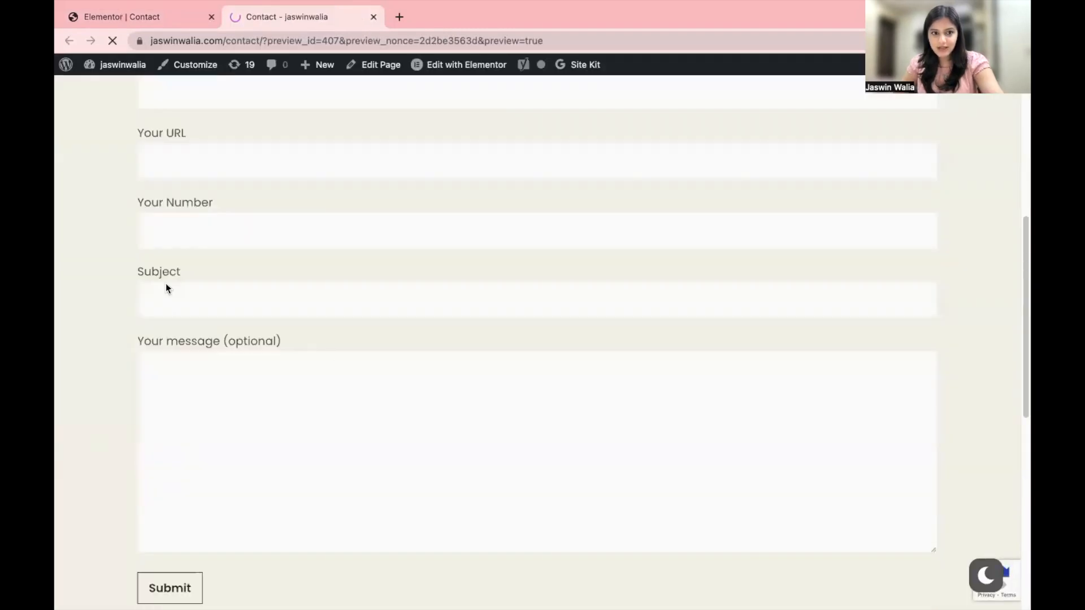
pyautogui.scroll(15, 277, 400)
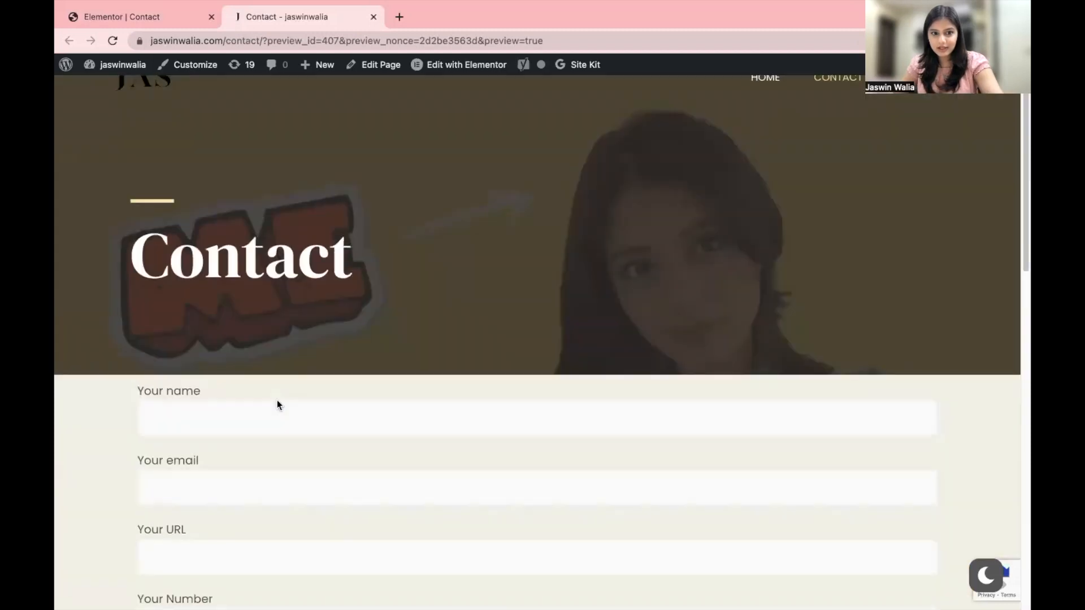
pyautogui.scroll(-4, 277, 400)
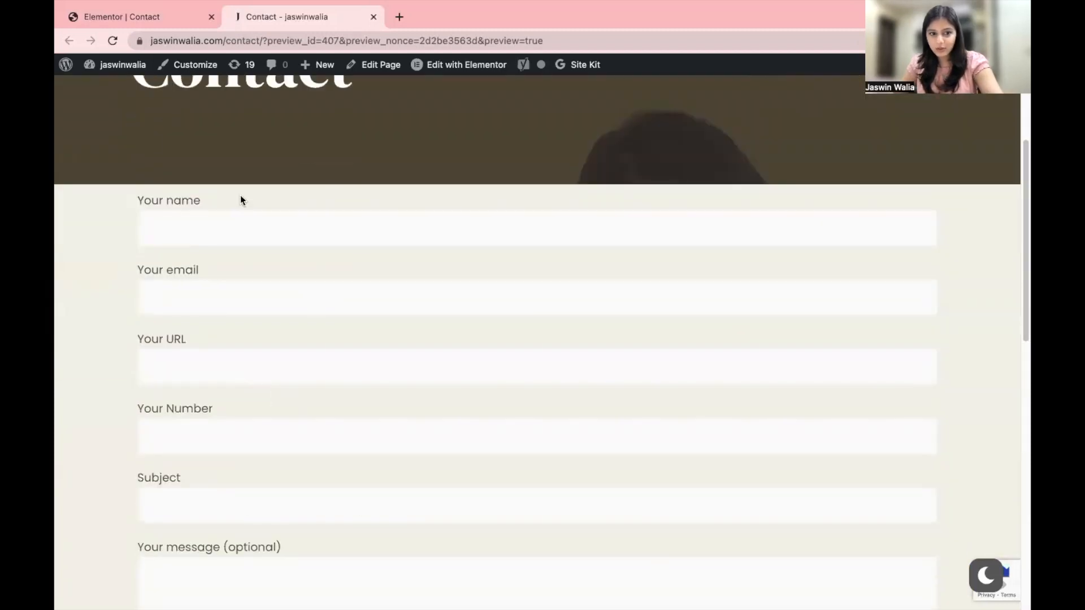
pyautogui.scroll(-7, 291, 359)
pyautogui.scroll(-2, 303, 383)
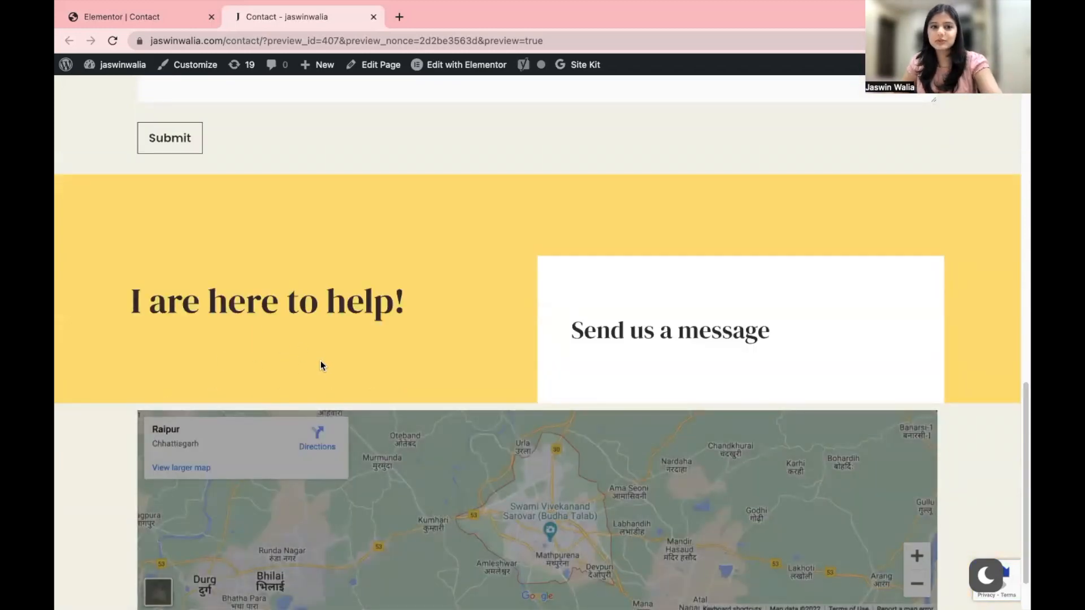
pyautogui.scroll(4, 321, 364)
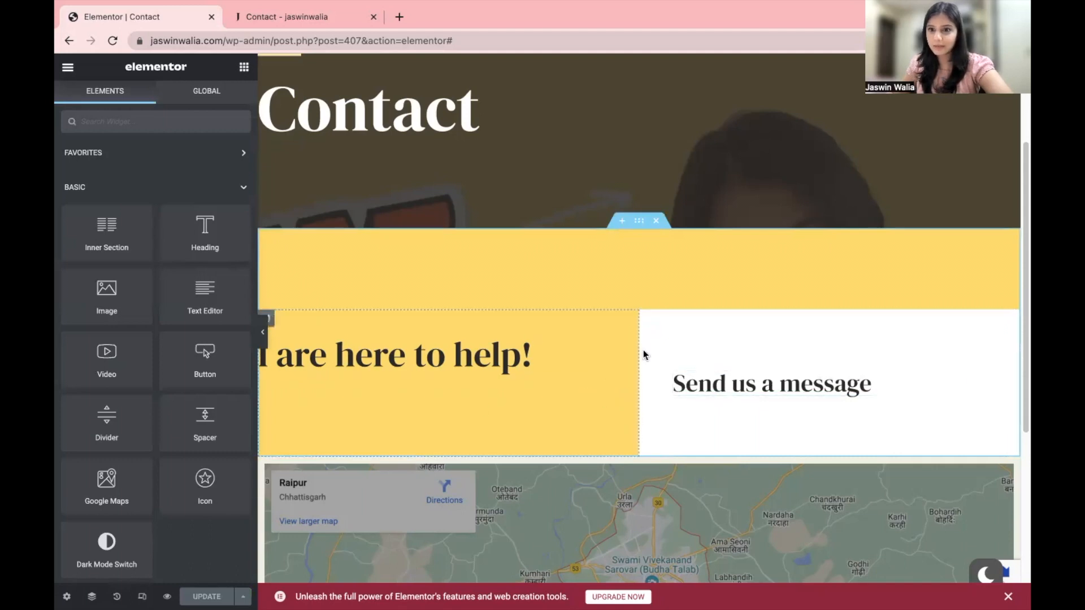
# - Try to place an HTML widget below the "Send us a message" heading in the white column
pyautogui.click(721, 387)
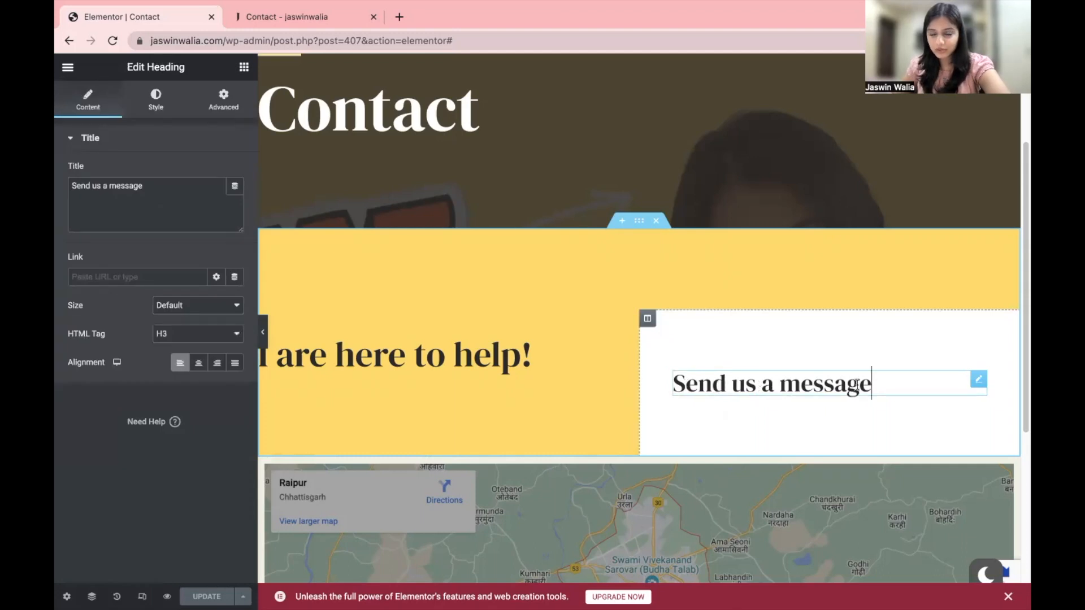
pyautogui.click(647, 319)
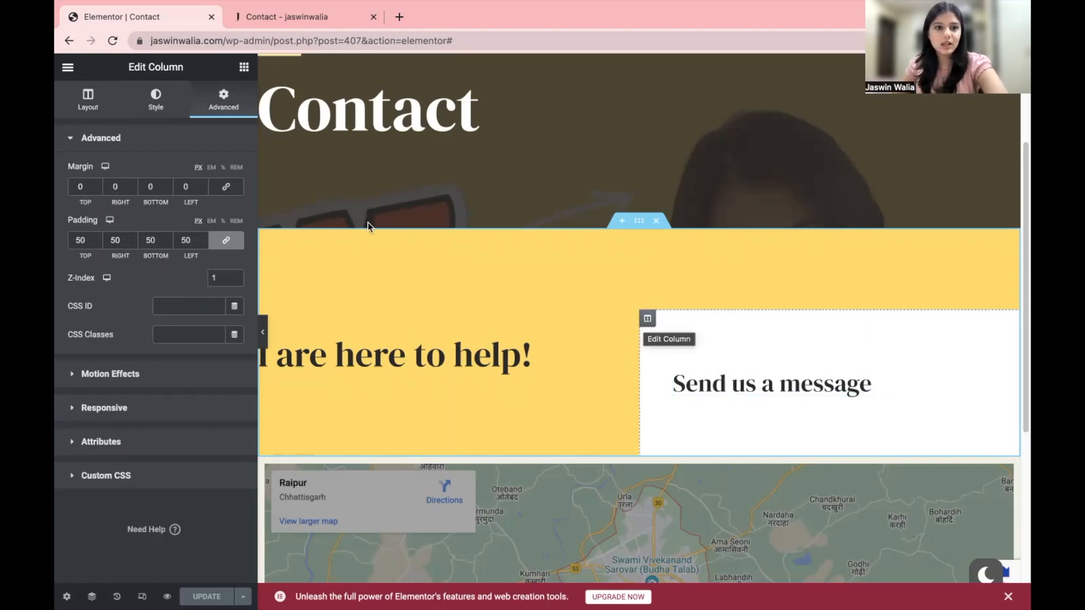
pyautogui.click(243, 68)
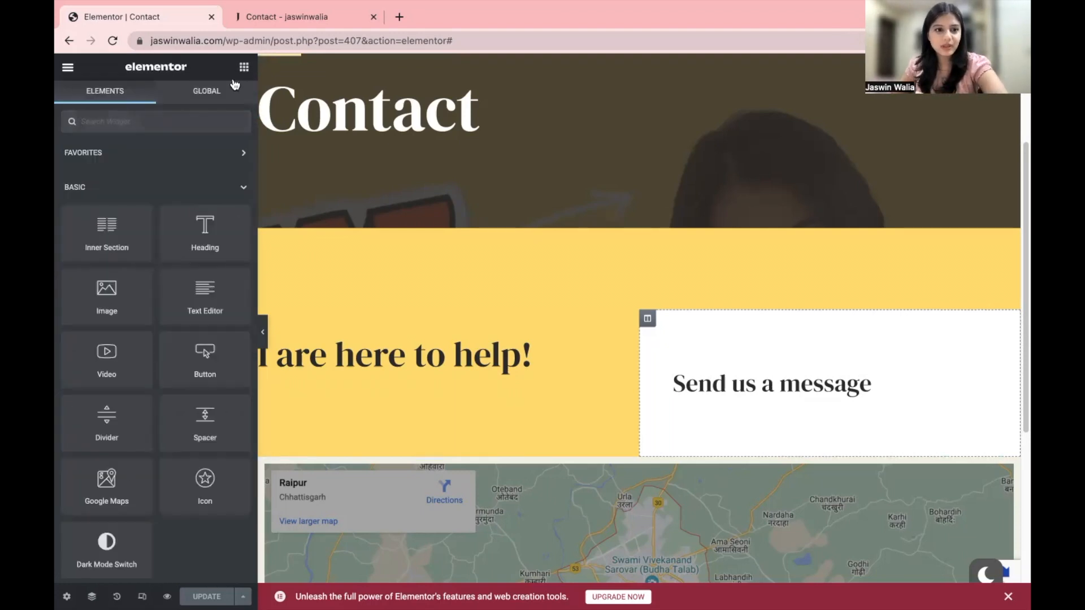
pyautogui.write('html')
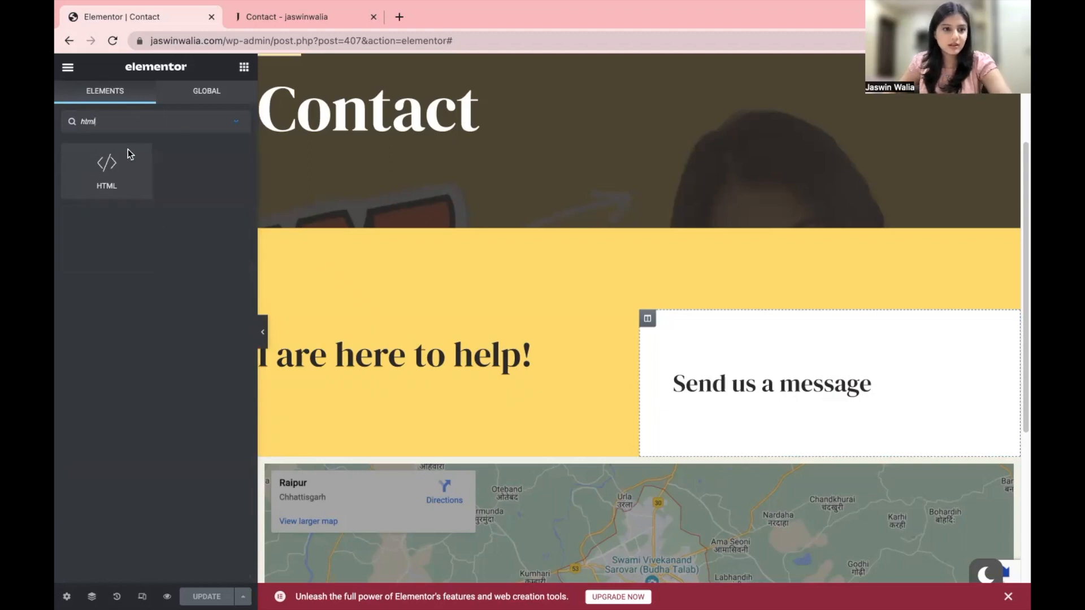
pyautogui.moveTo(92, 169); pyautogui.dragTo(722, 428)
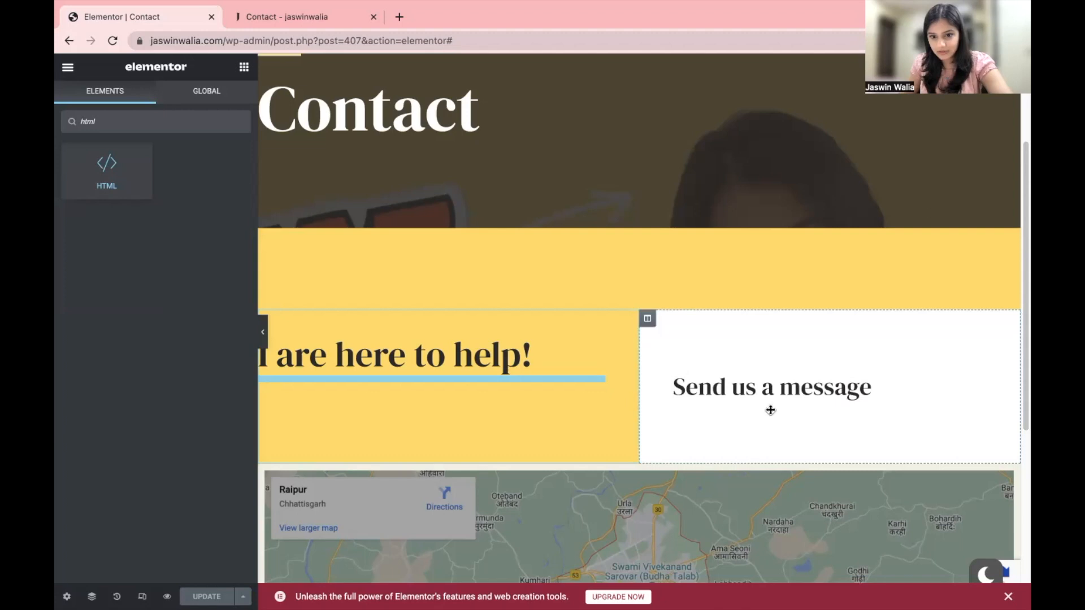
# - Add an HTML widget under the "Send us a message" heading and enter the shortcode [contact-form-7 id="449" title="Contact form 1"] as its code
pyautogui.click(719, 385)
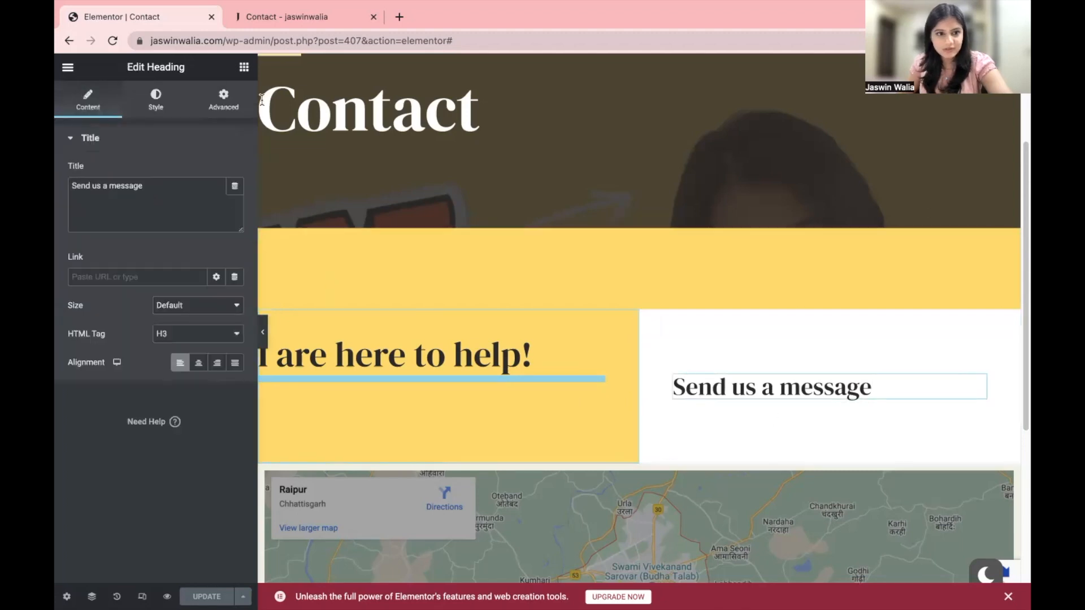
pyautogui.click(243, 67)
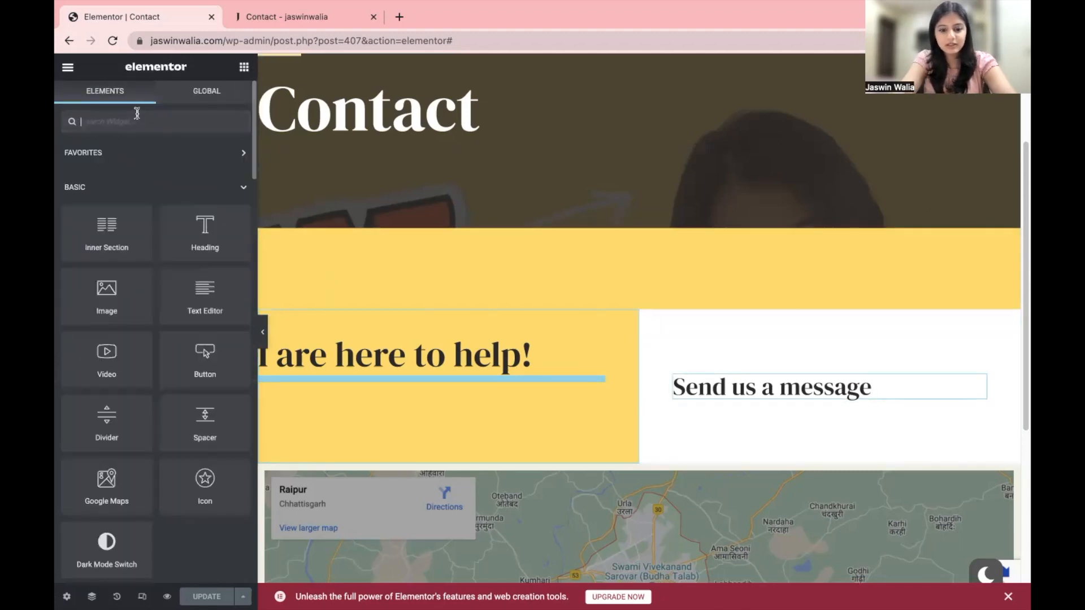
pyautogui.write('html')
pyautogui.moveTo(120, 182); pyautogui.dragTo(770, 391)
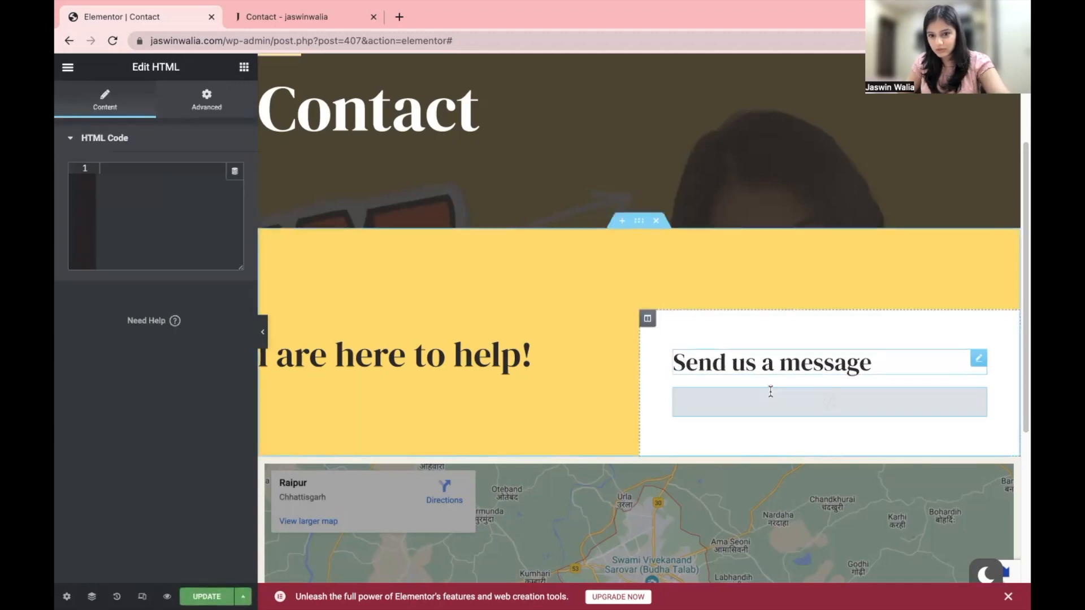
pyautogui.click(117, 168)
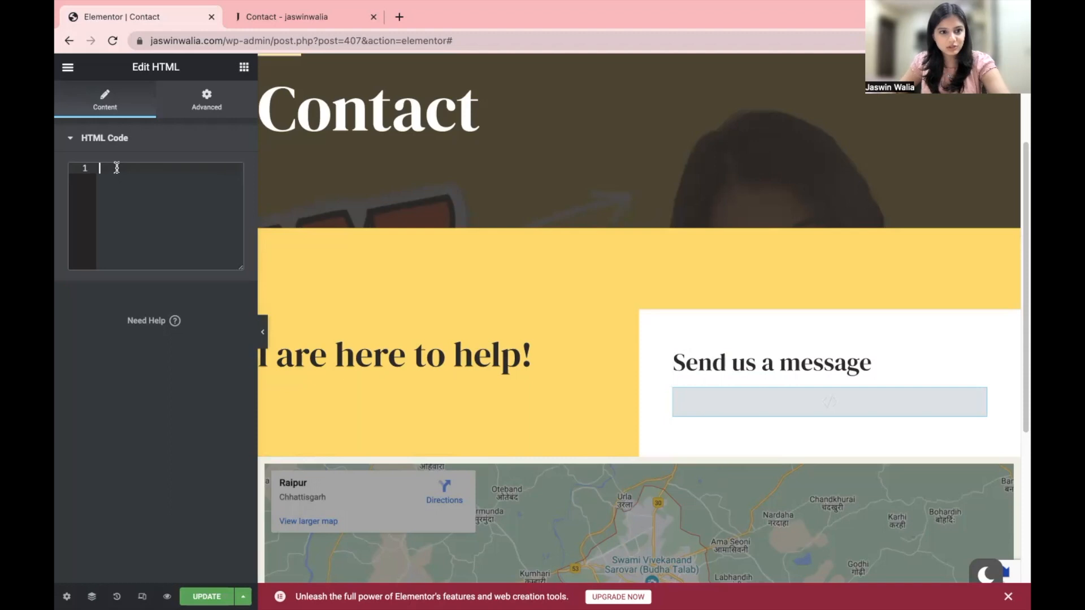
pyautogui.write('[contact-form-7 id="449" title="Contact form 1"]')
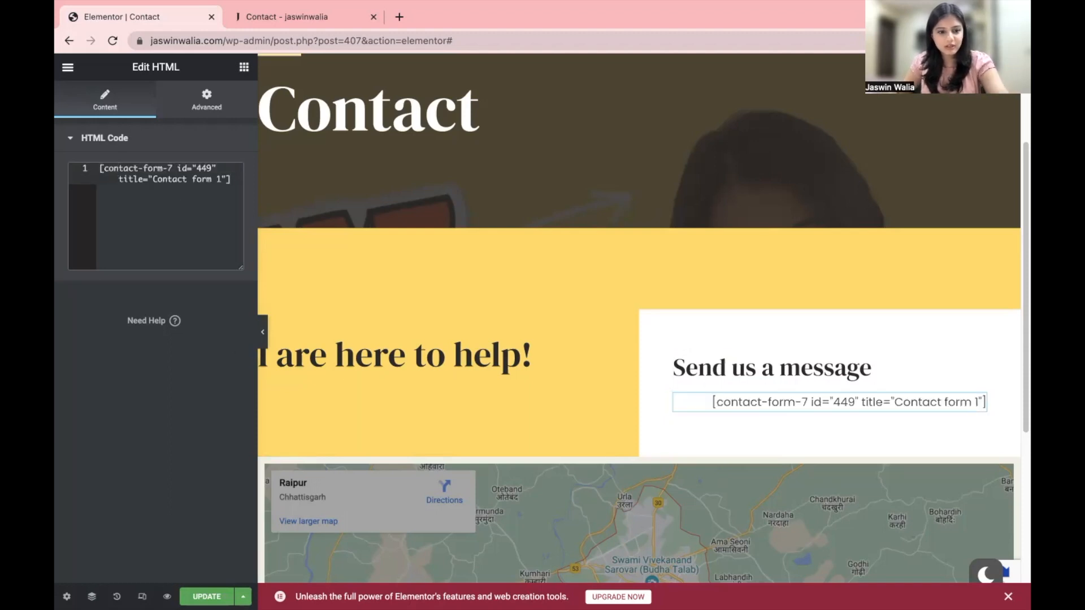
# - Preview the Contact page and examine the form in the "Send us a message" box, from the banner down to the map
pyautogui.click(166, 596)
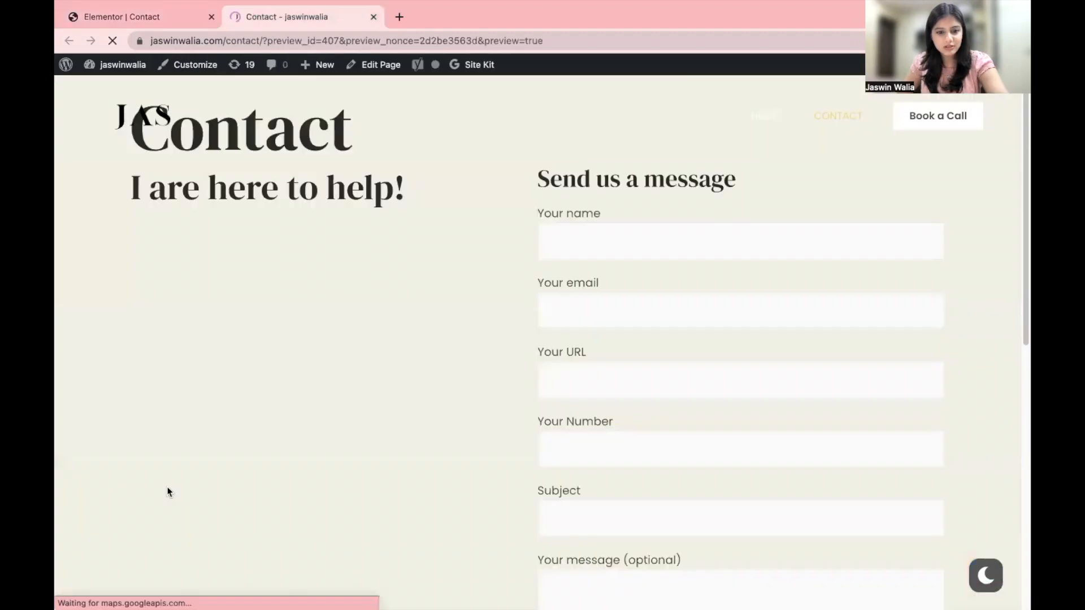
pyautogui.scroll(-8, 162, 459)
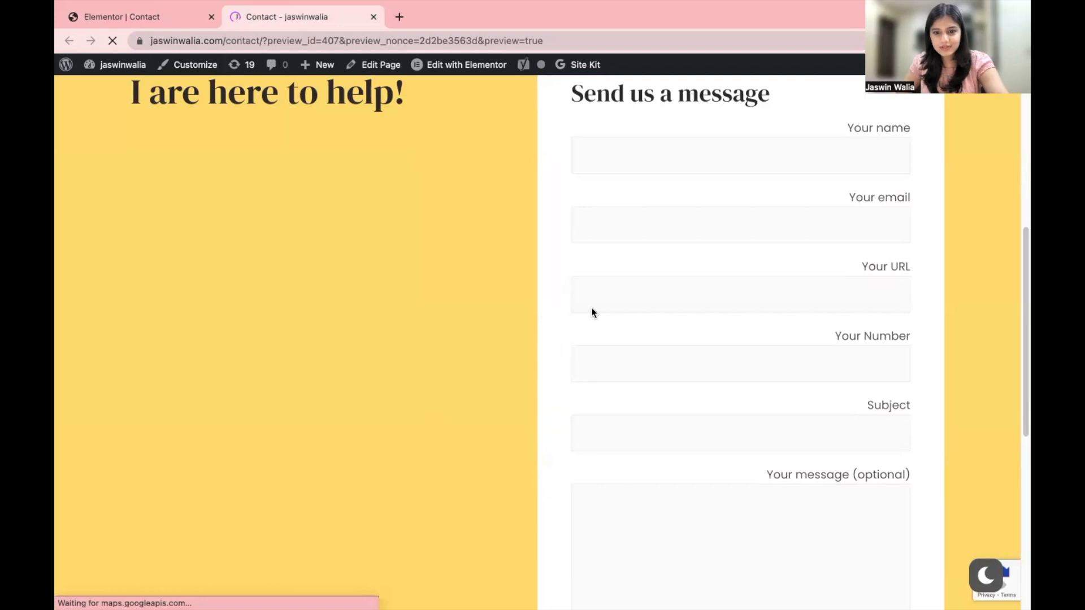
pyautogui.scroll(-8, 305, 394)
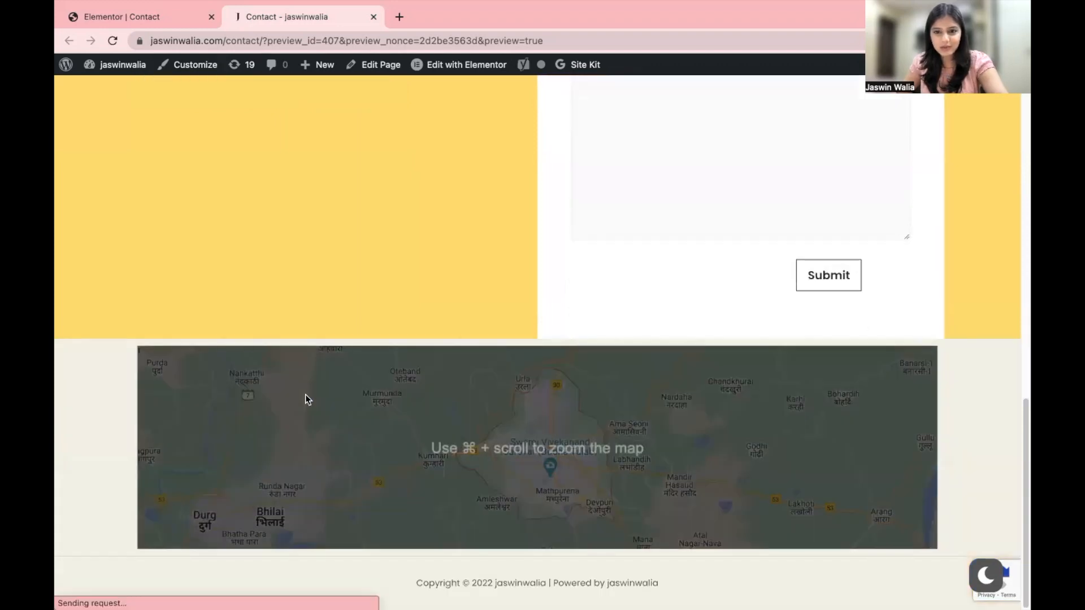
pyautogui.scroll(10, 305, 392)
pyautogui.scroll(-2, 316, 370)
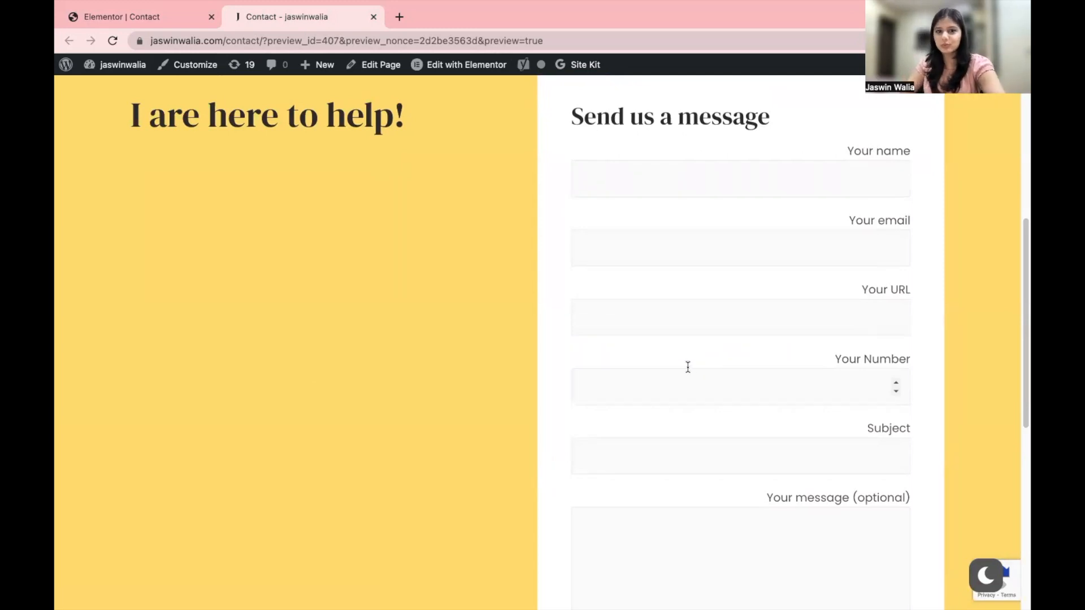
pyautogui.scroll(-1, 661, 226)
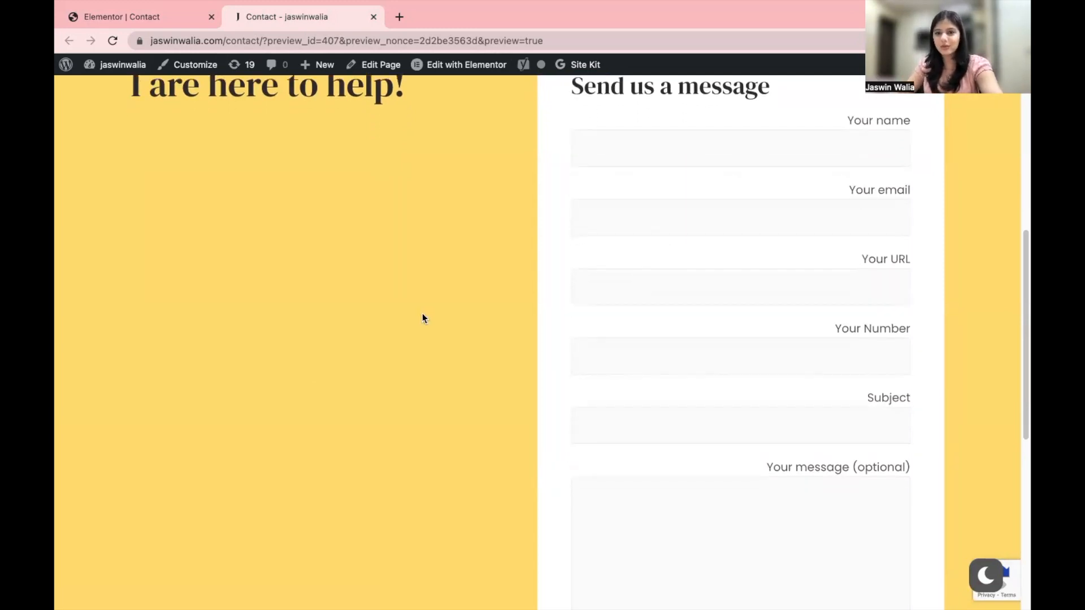
pyautogui.scroll(-8, 351, 341)
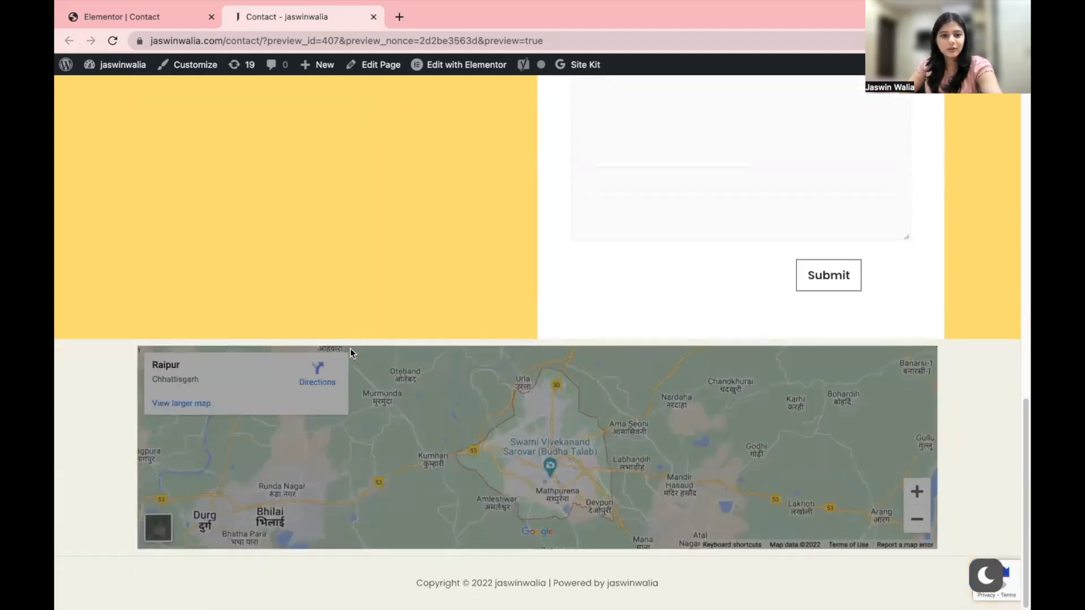
pyautogui.scroll(15, 350, 348)
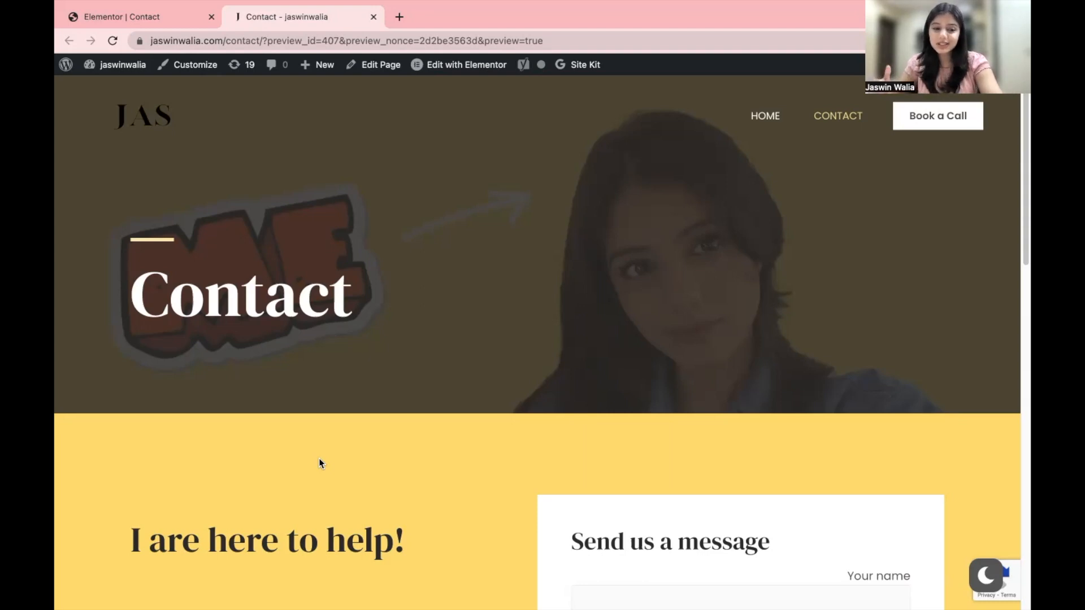
pyautogui.scroll(-5, 276, 457)
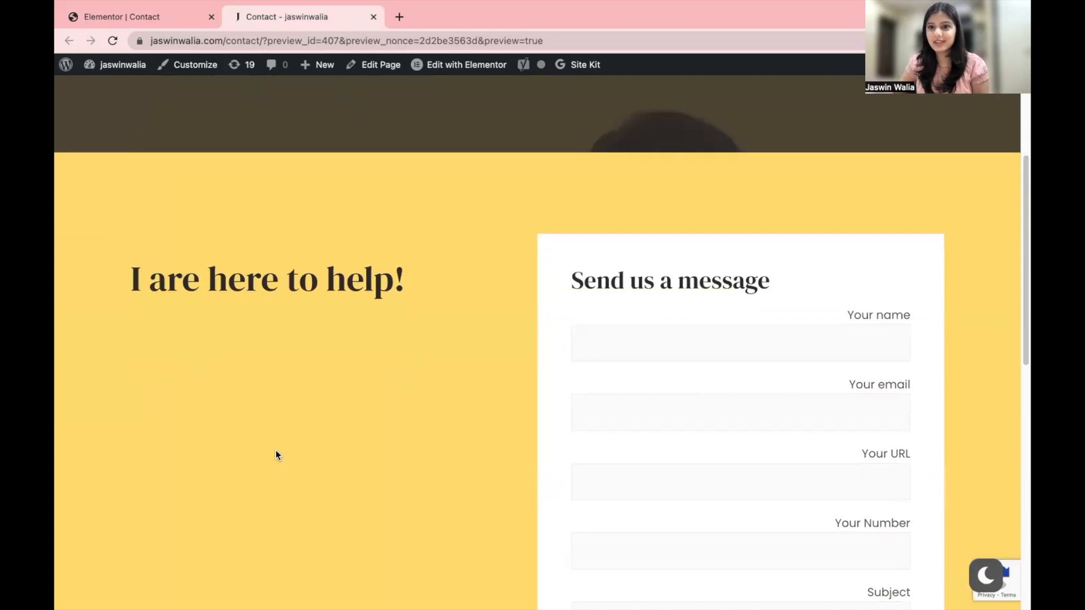
pyautogui.scroll(-8, 420, 310)
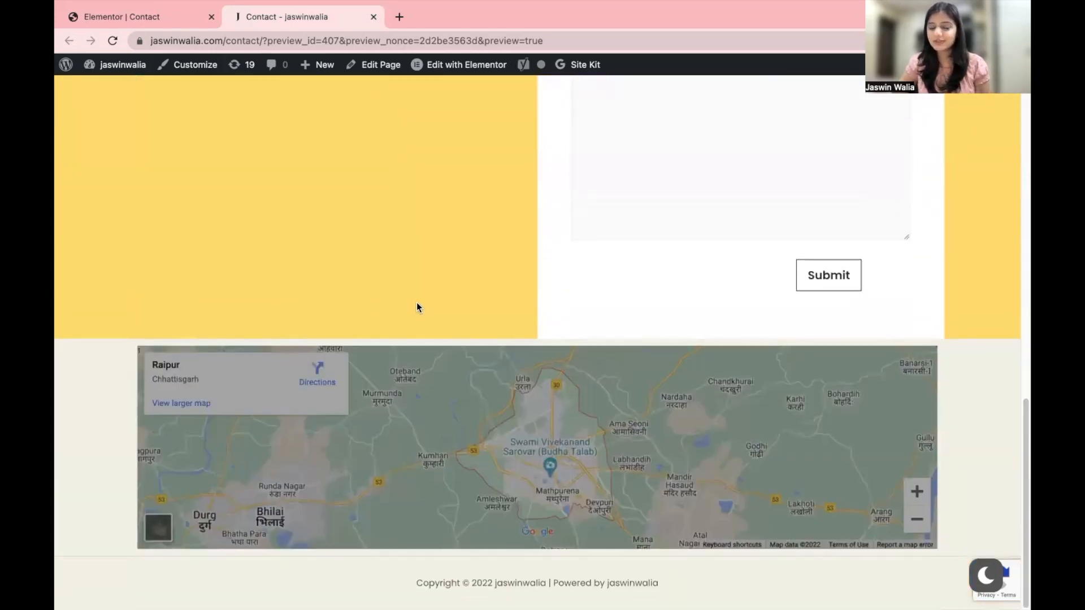
pyautogui.scroll(10, 417, 308)
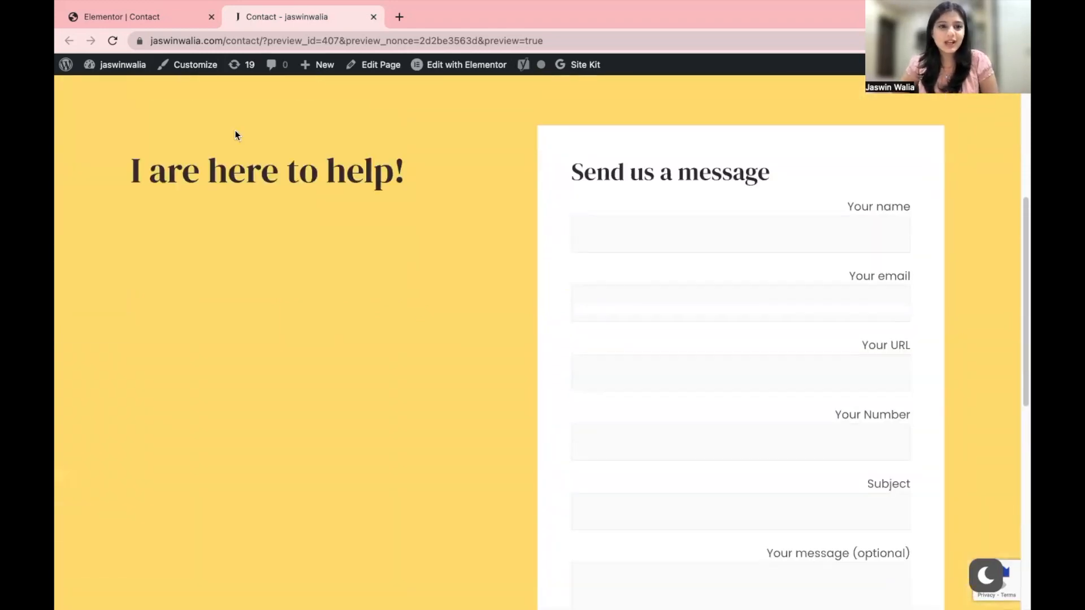
# - Return to the Elementor editor and update the Contact page with the embedded form
pyautogui.click(158, 9)
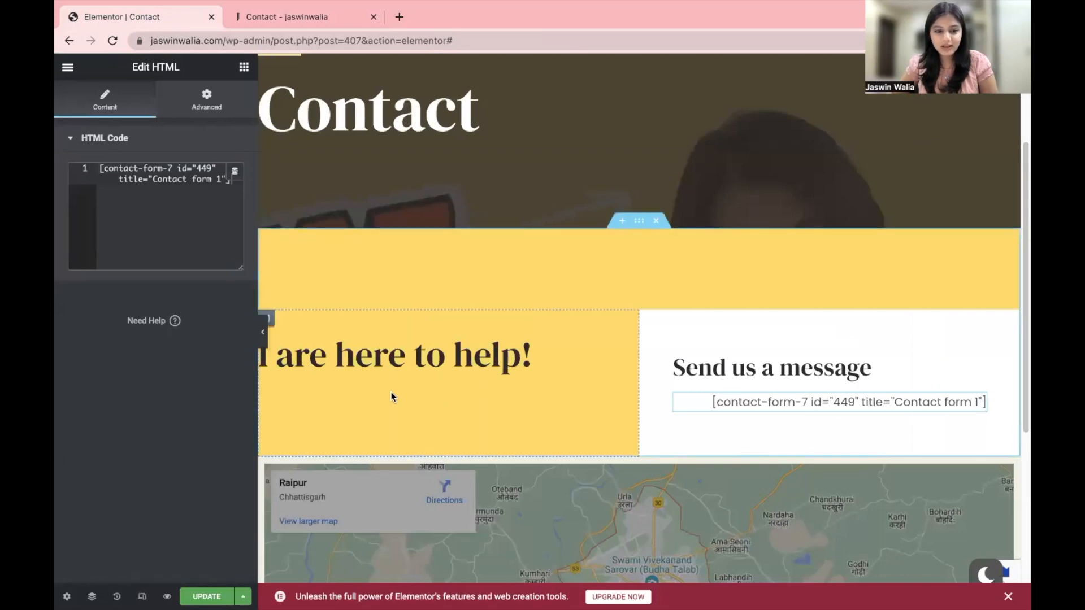
pyautogui.click(207, 596)
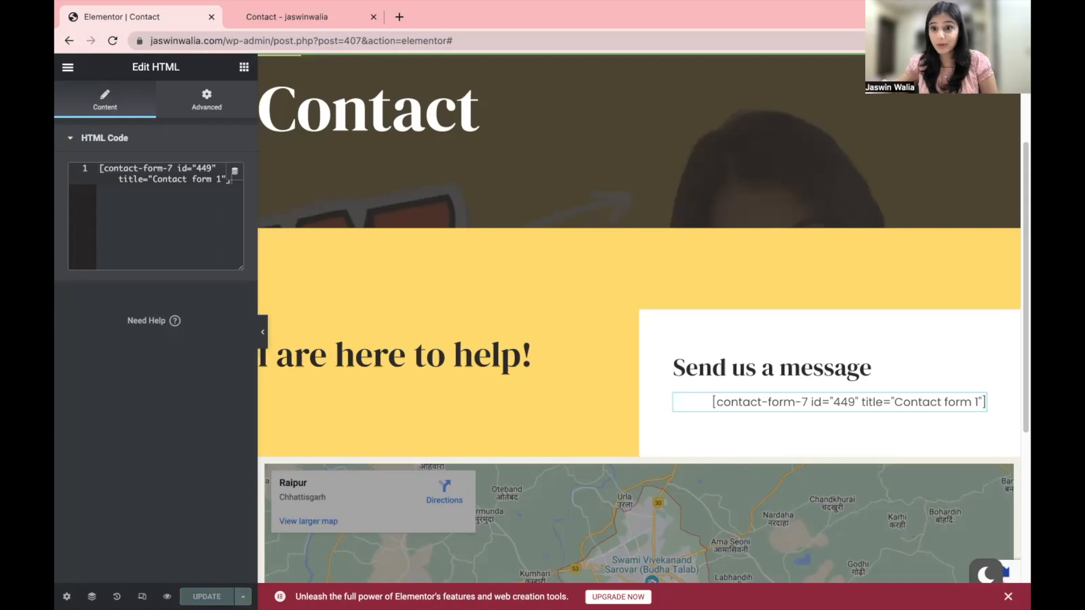